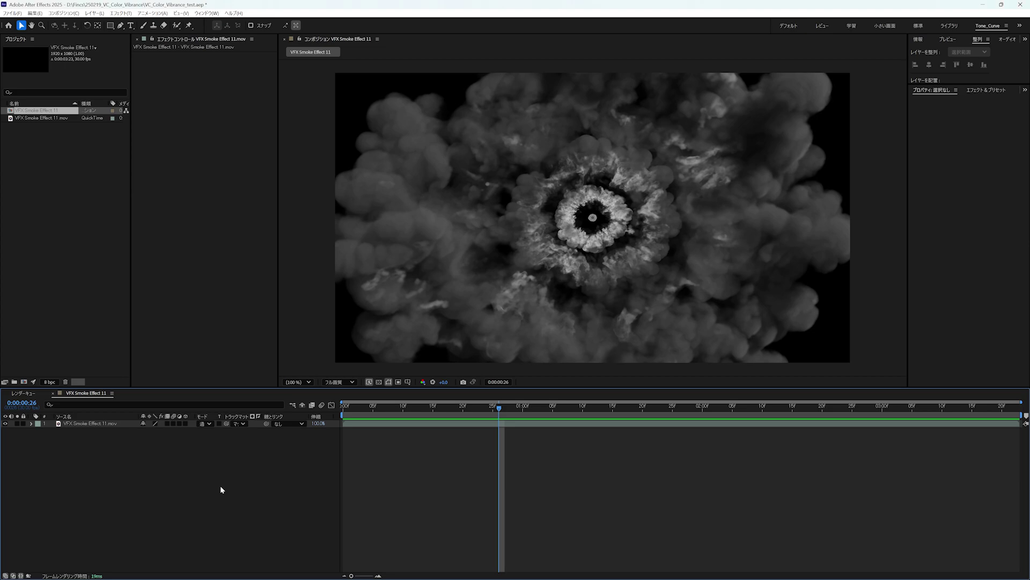
- Preview the smoke clip, then turn on the transparency grid and preview it over the checkerboard
key("space")
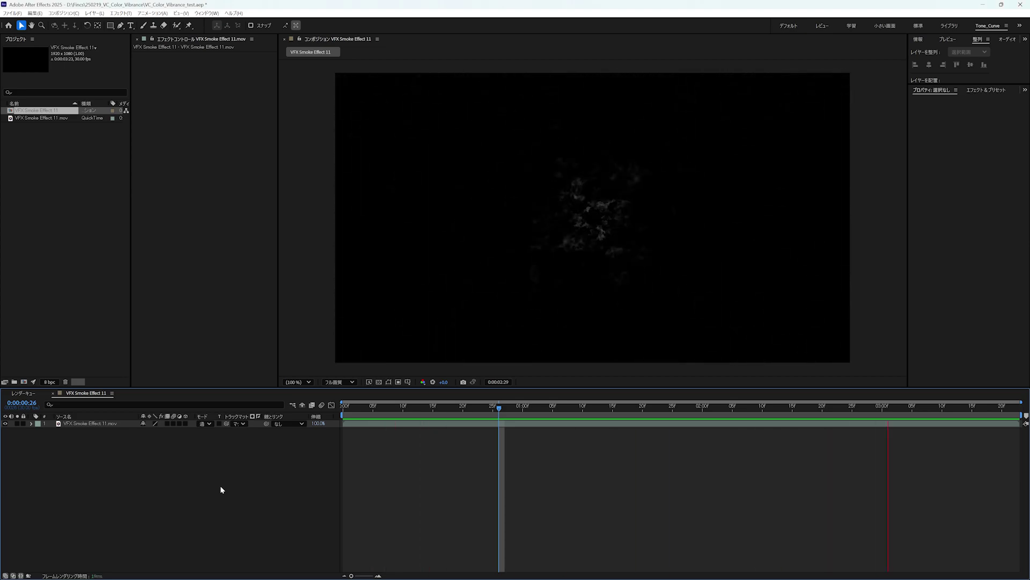
key("space")
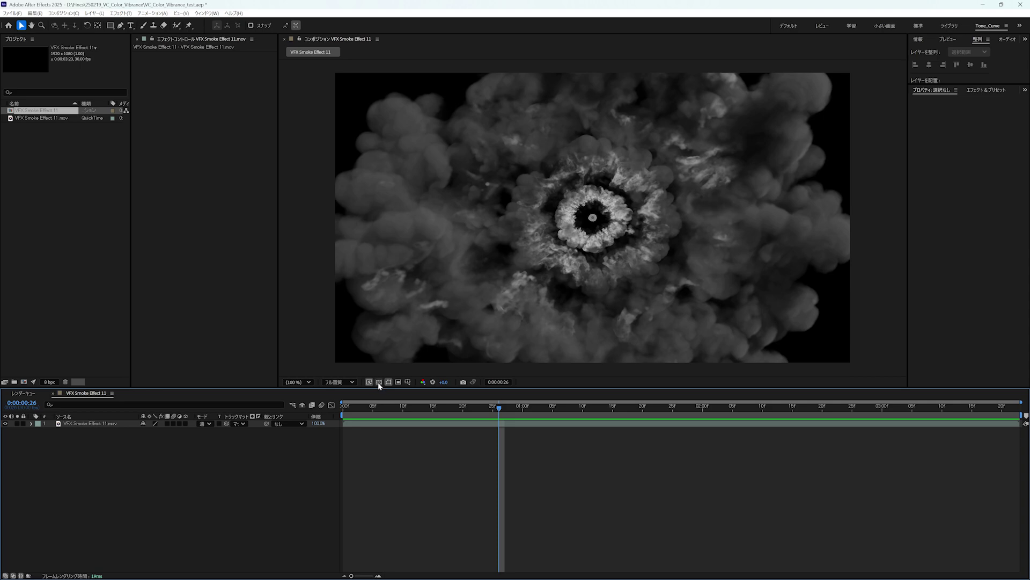
left_click(379, 382)
key("space")
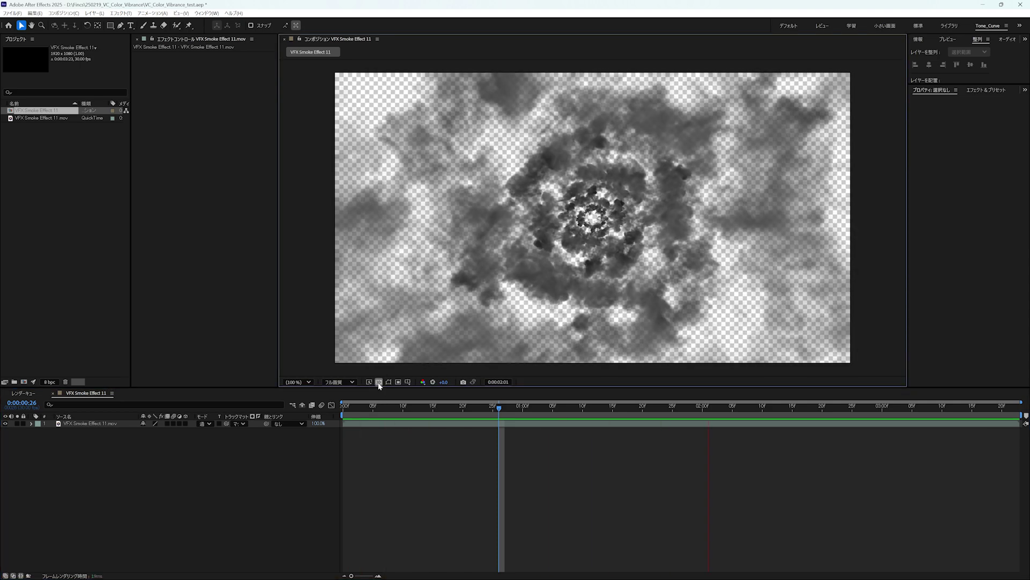
key("space")
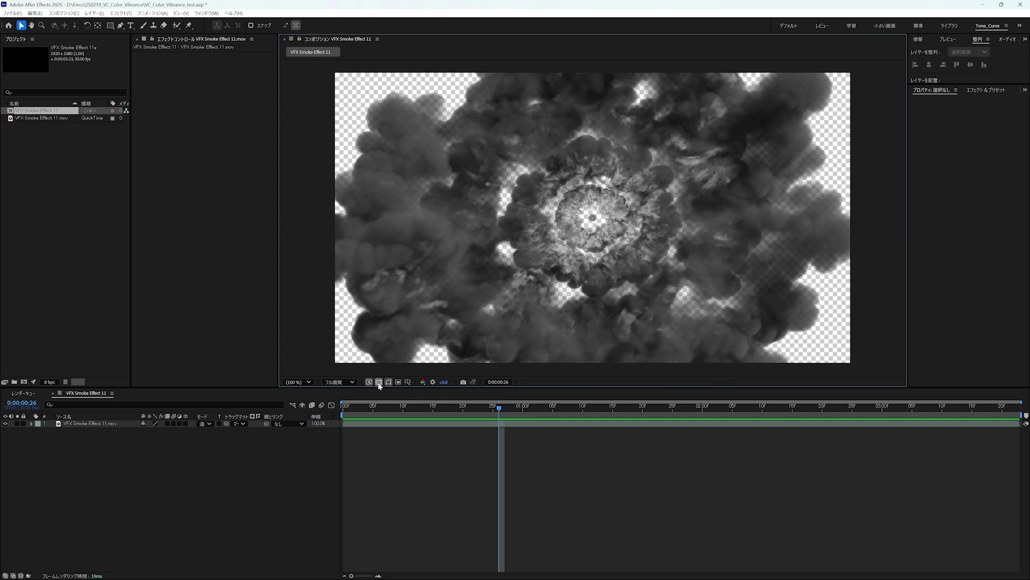
- Apply Video Copilot's VC Color Vibrance to the smoke layer, tinting it green
left_click(95, 423)
left_click(118, 14)
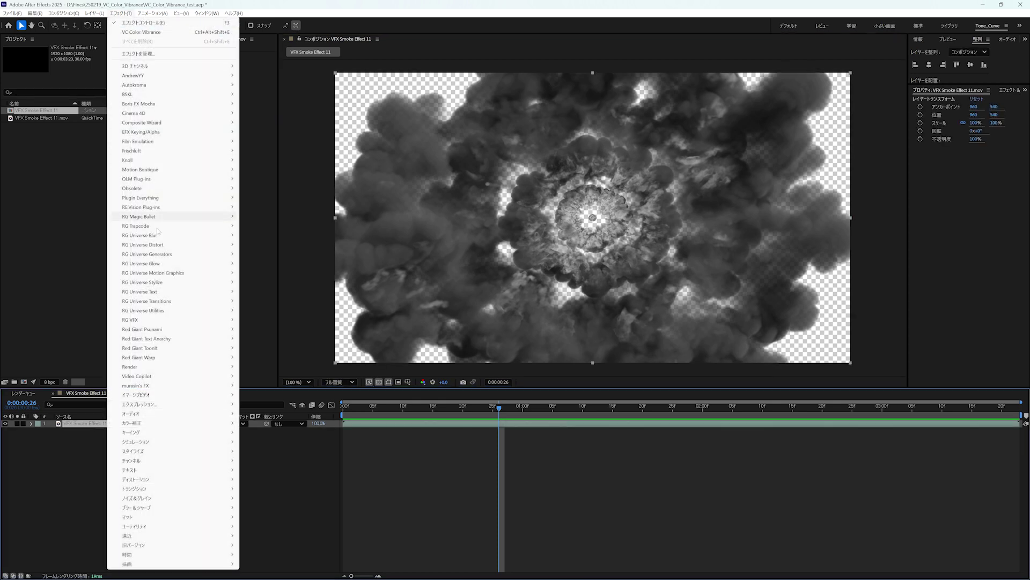
mouse_move(157, 379)
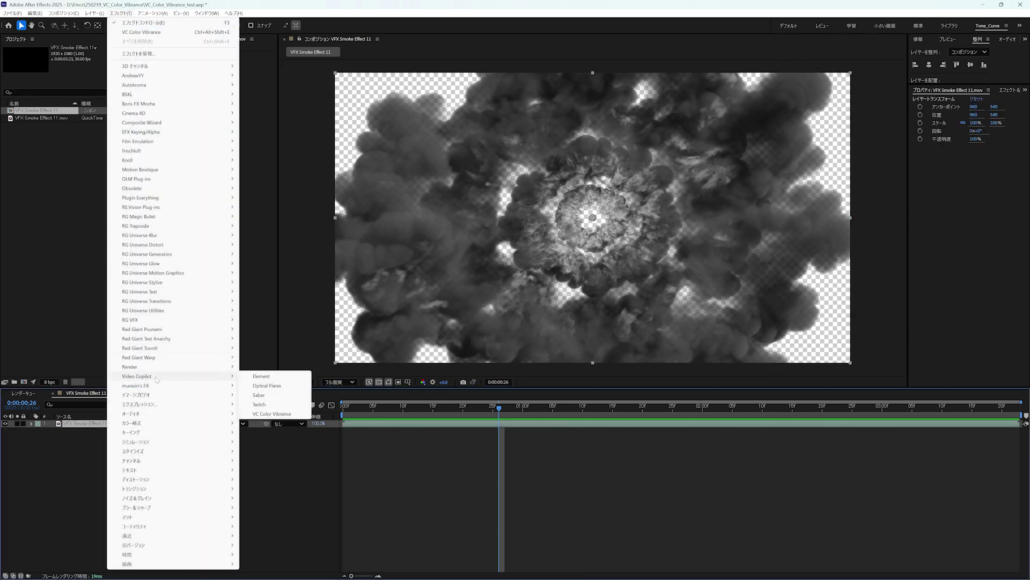
left_click(272, 414)
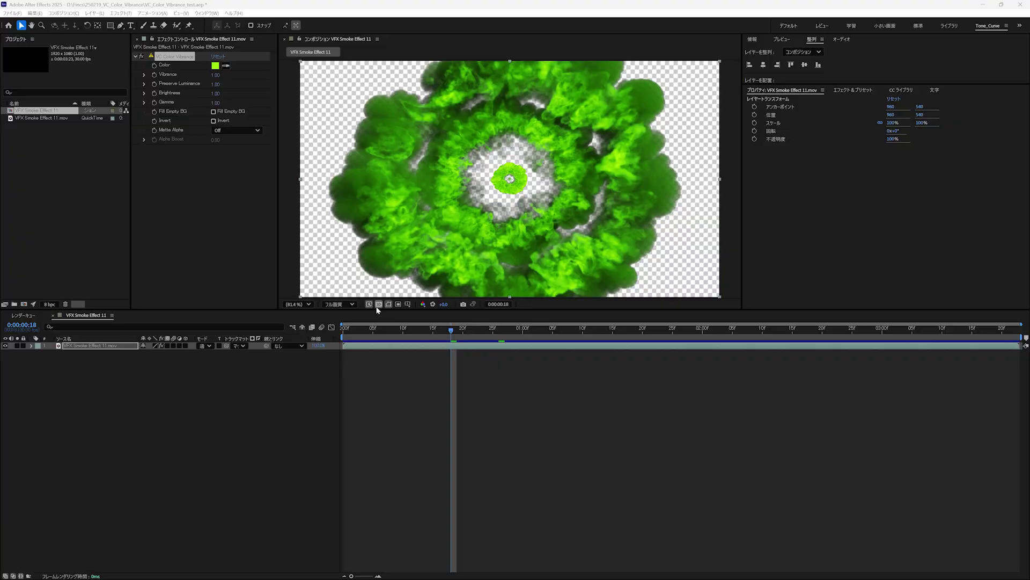
- Hide the transparency grid and change the VC Color Vibrance colour from green to red
left_click(379, 304)
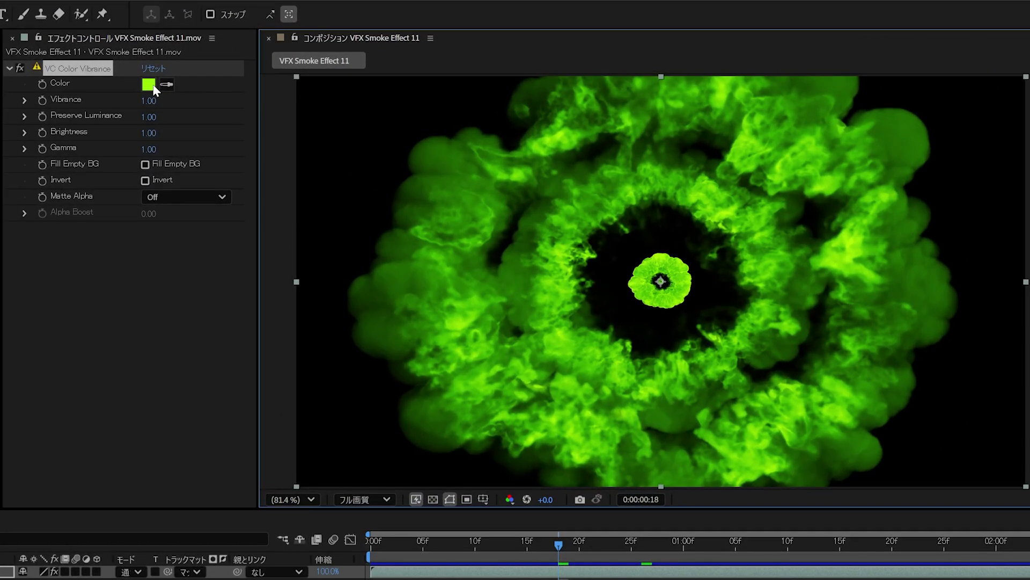
left_click(217, 66)
left_click(153, 88)
left_click(153, 87)
left_click_drag(721, 417, 706, 389)
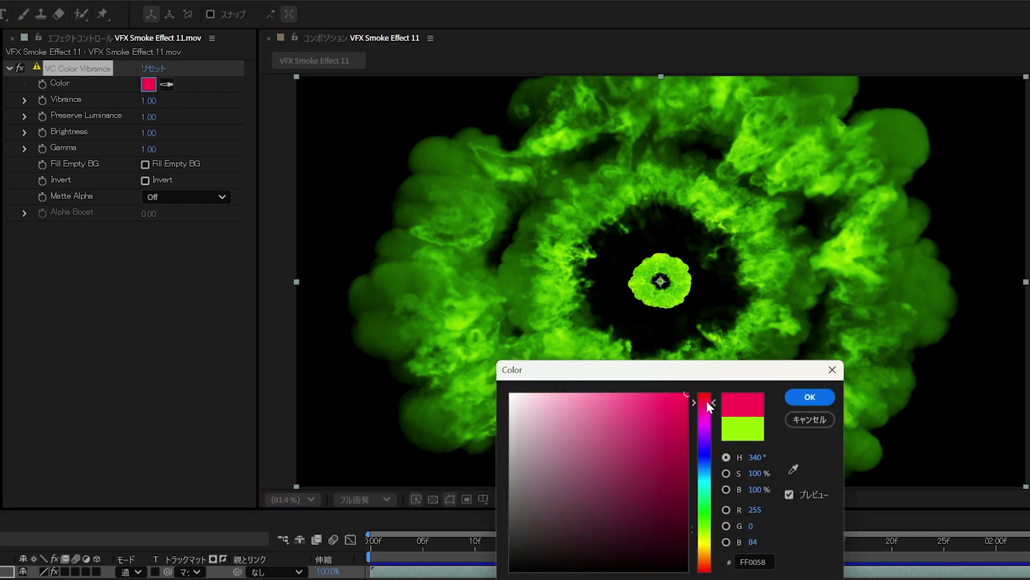
left_click(807, 400)
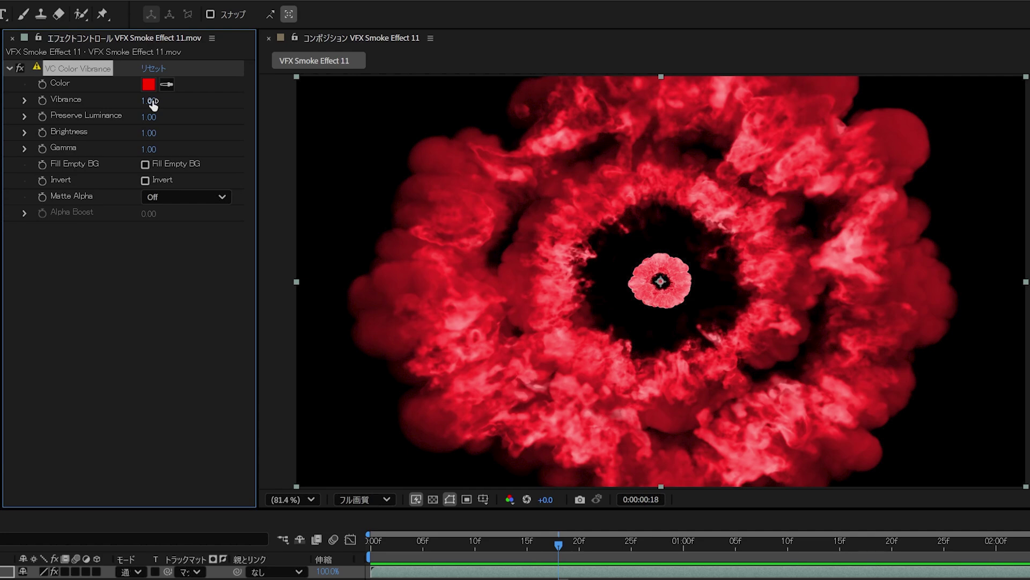
left_click_drag(146, 101, 80, 100)
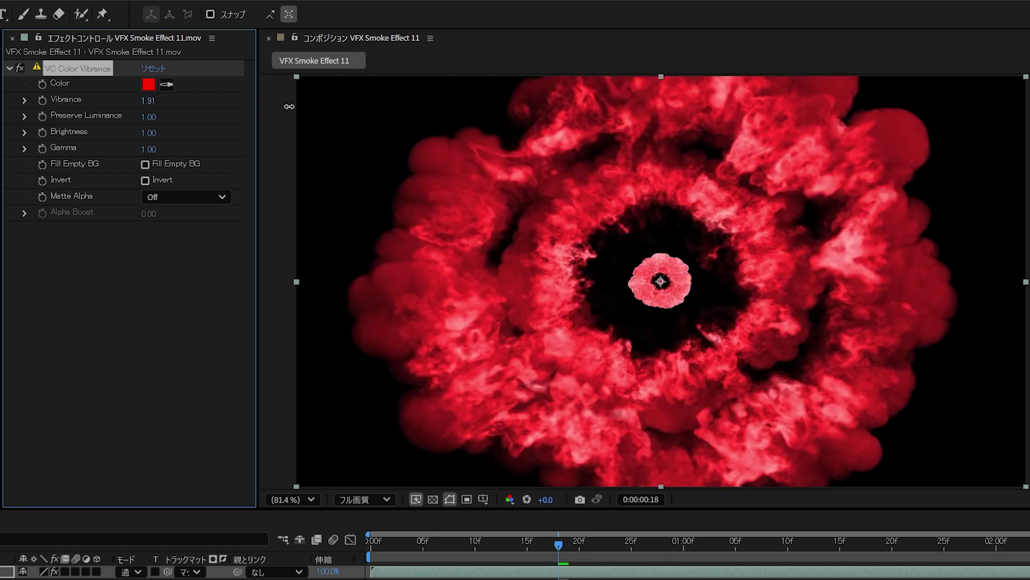
left_click_drag(289, 106, 324, 107)
key("ctrl+z")
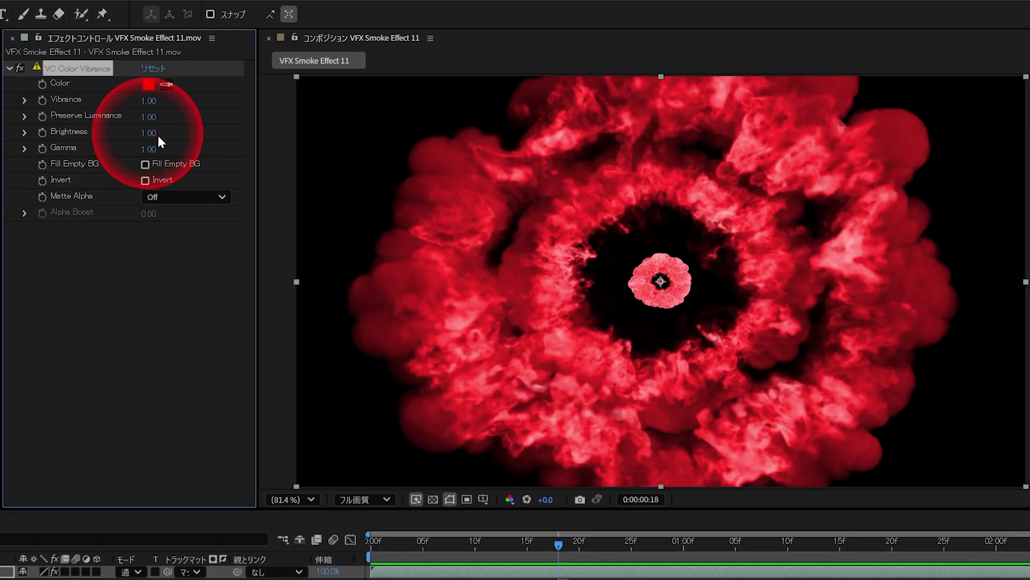
left_click_drag(150, 133, 218, 136)
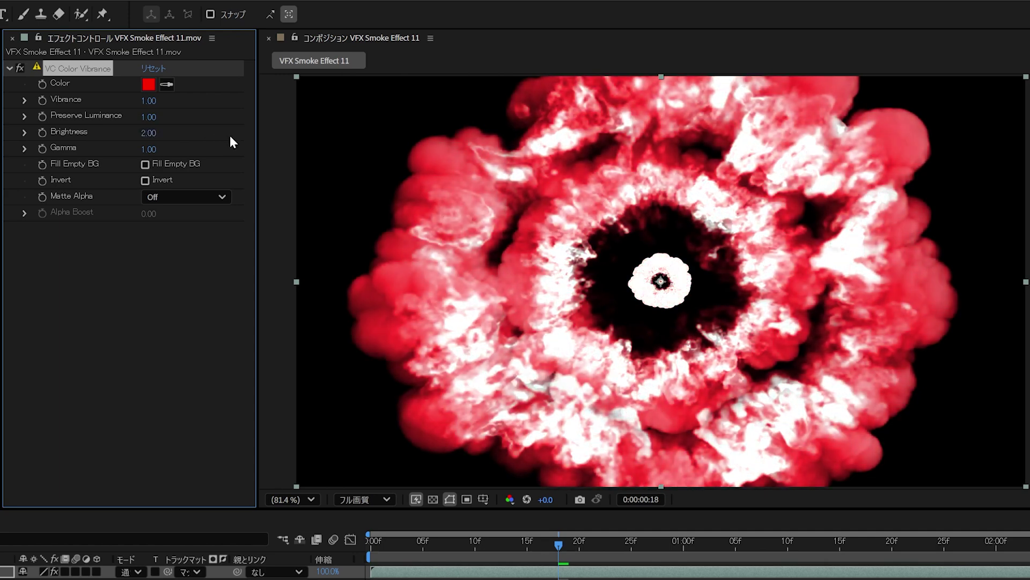
key("ctrl+z")
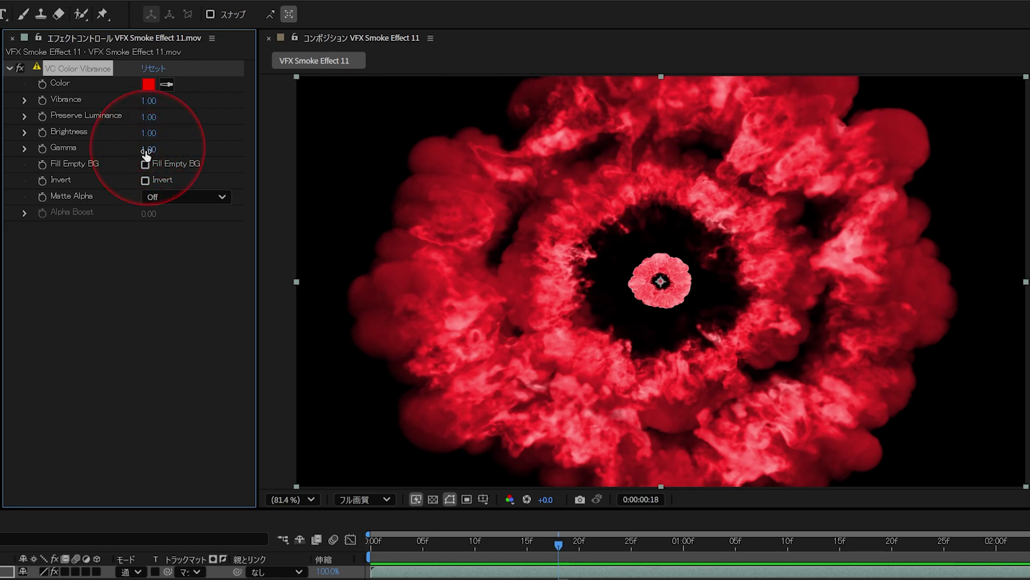
left_click_drag(151, 151, 311, 151)
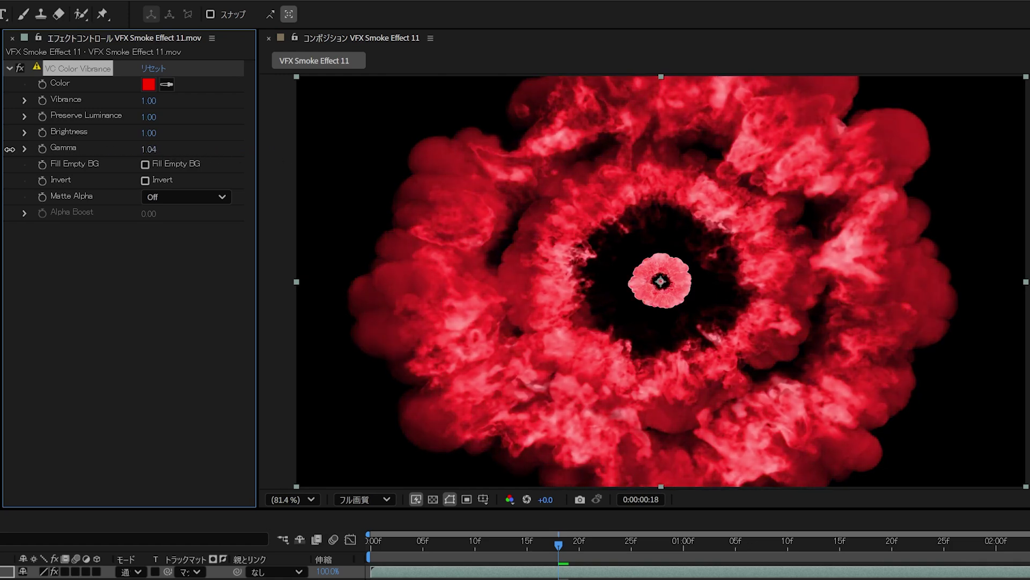
left_click_drag(155, 154, 0, 154)
left_click_drag(149, 149, 161, 148)
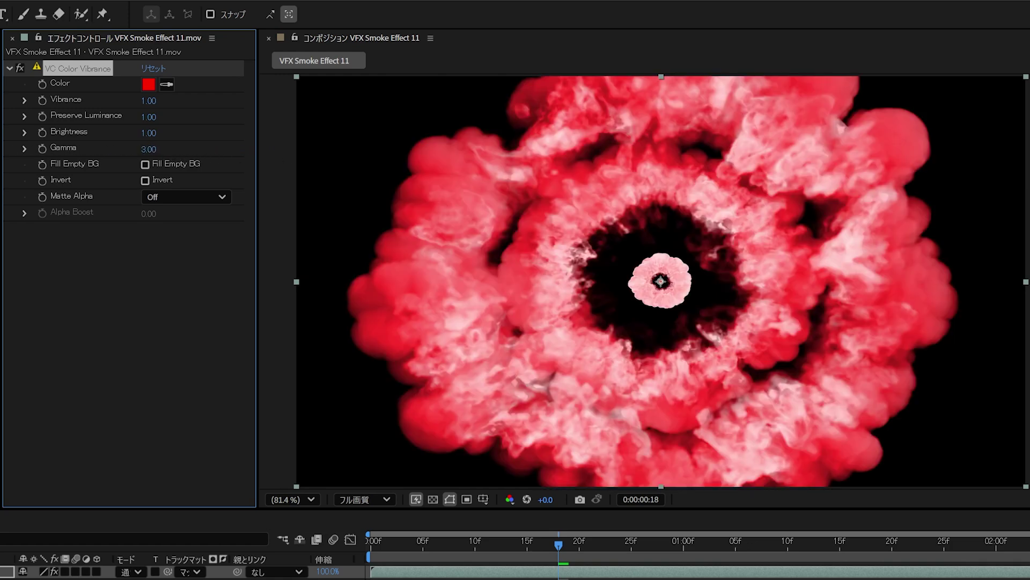
- Compare Fill Empty BG on and off, leave it on for black, and try Invert
left_click(145, 163)
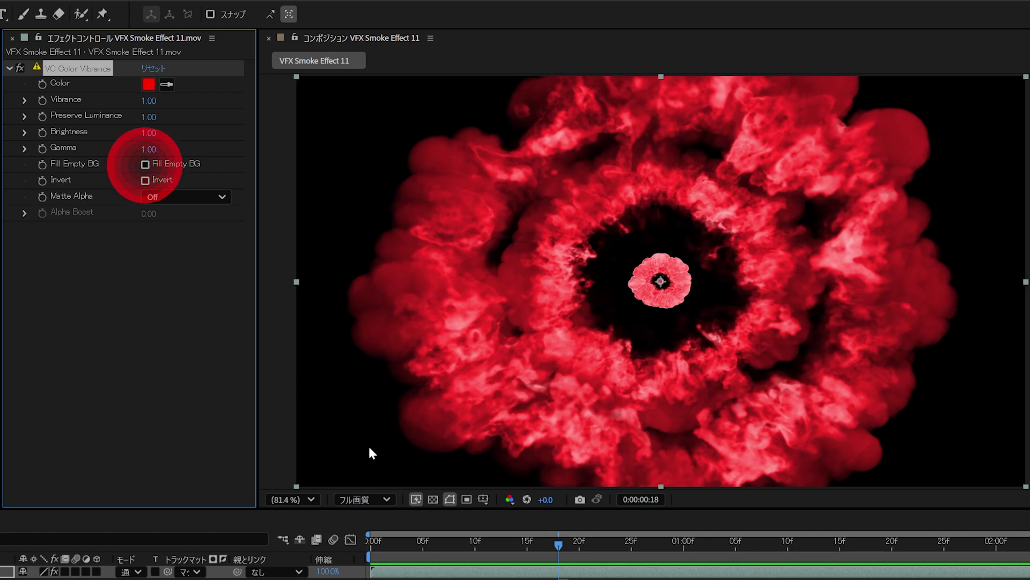
left_click(144, 164)
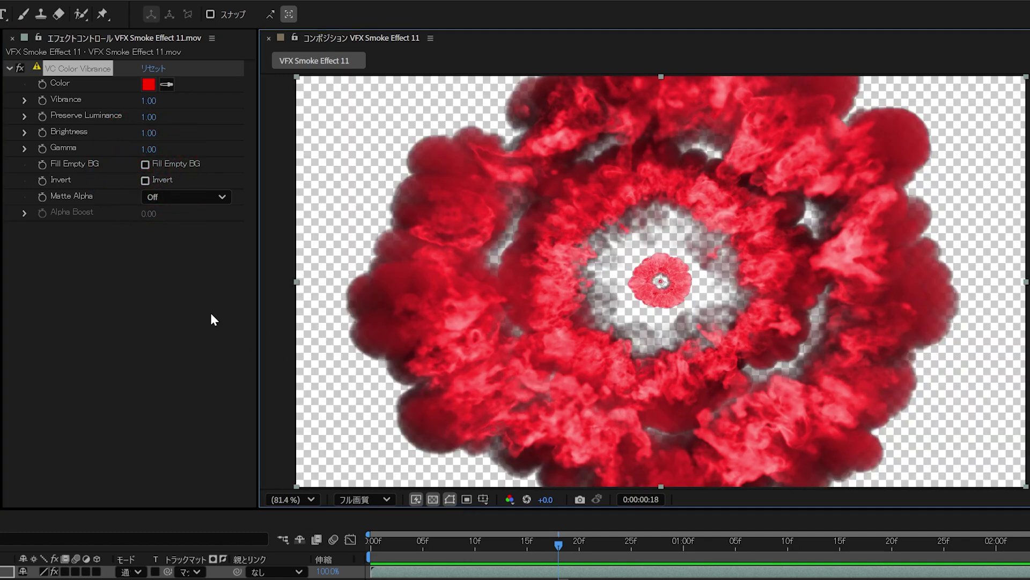
left_click(147, 168)
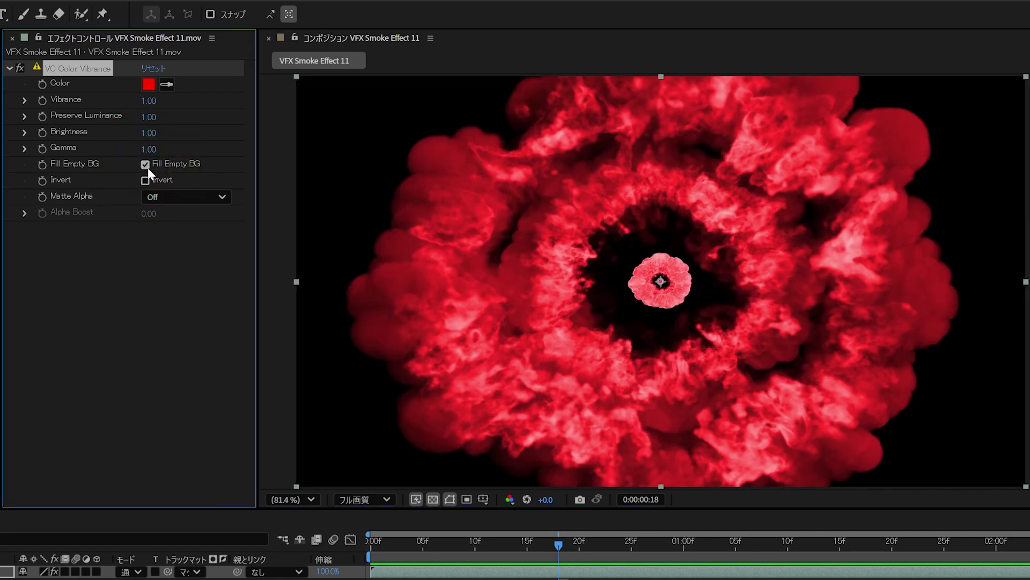
left_click(147, 167)
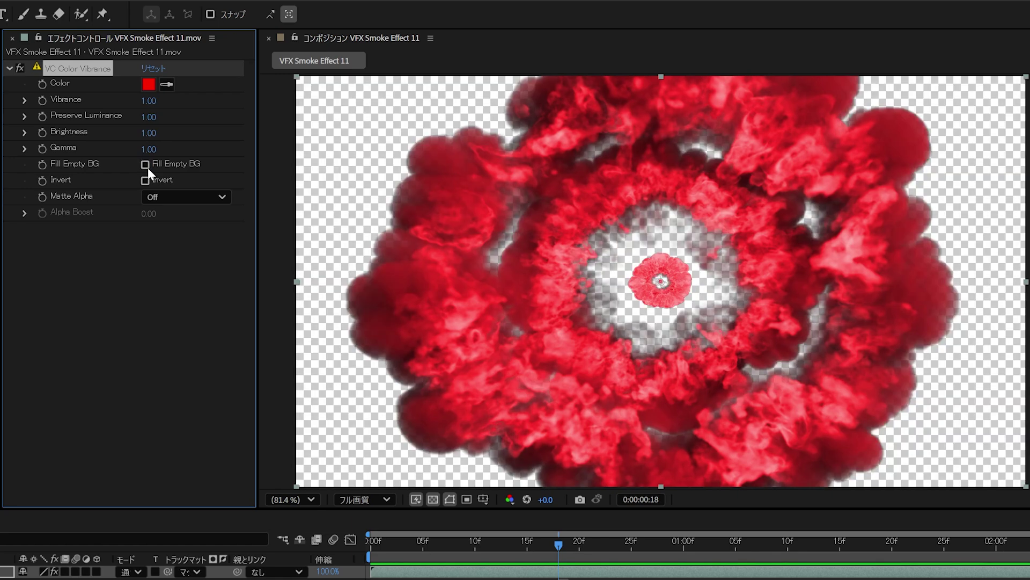
left_click(147, 168)
left_click(147, 167)
left_click(147, 168)
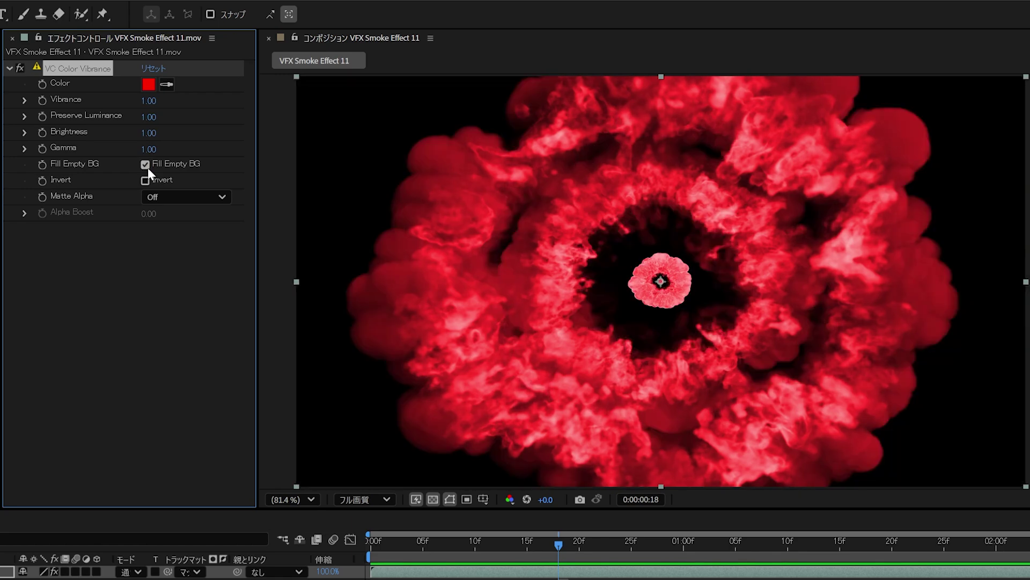
left_click(146, 184)
left_click(174, 203)
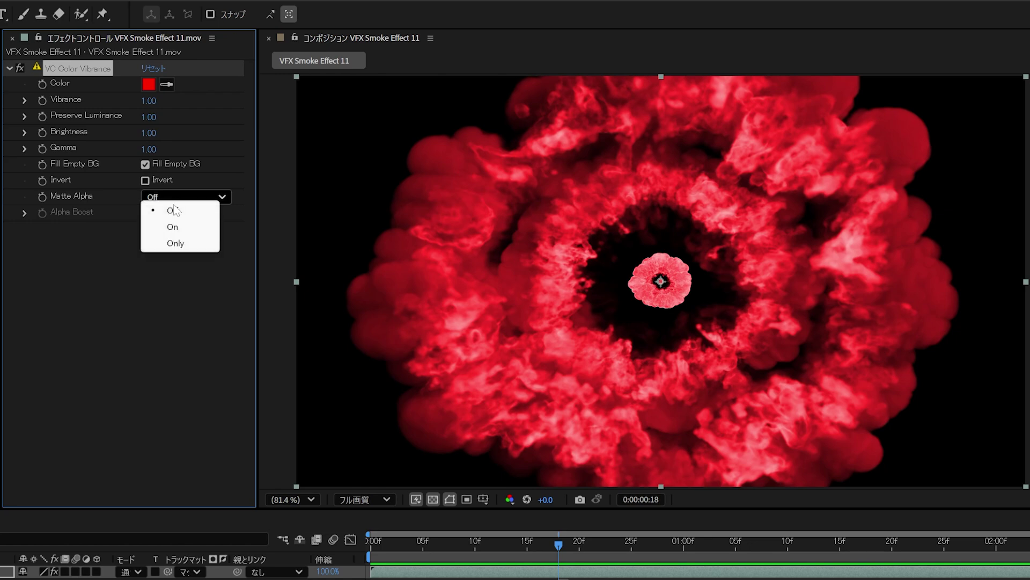
left_click(182, 228)
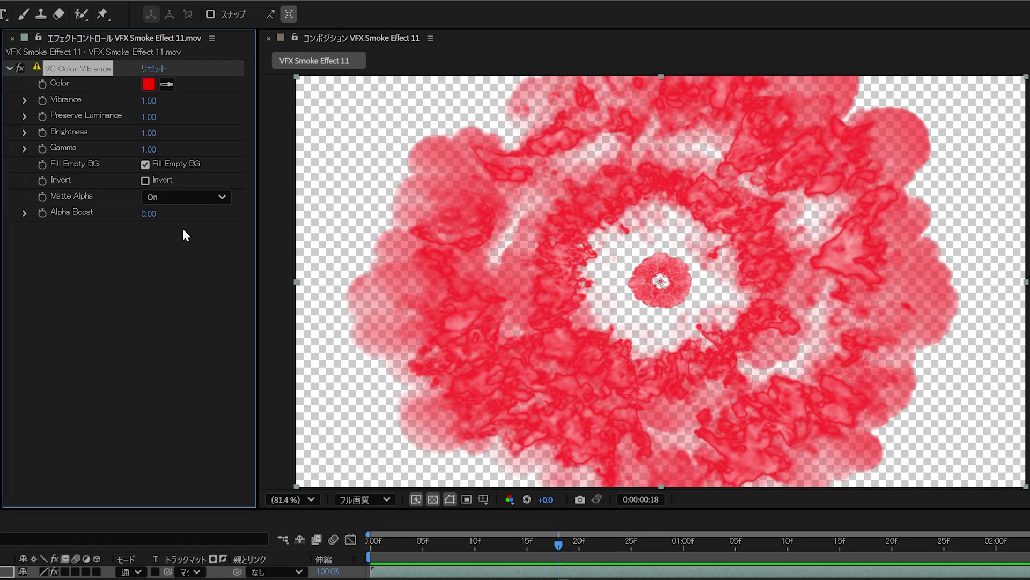
left_click(151, 166)
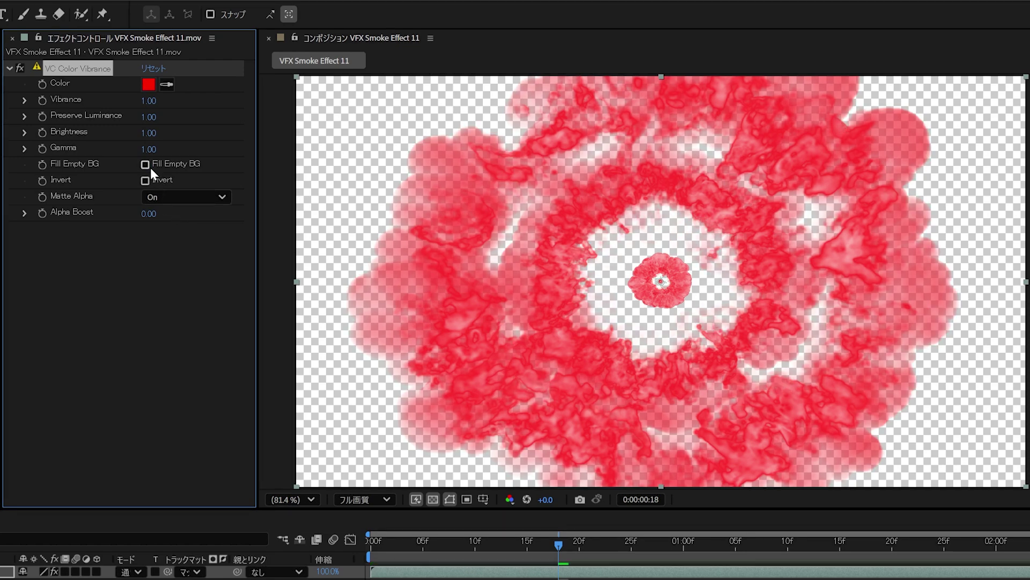
left_click(164, 196)
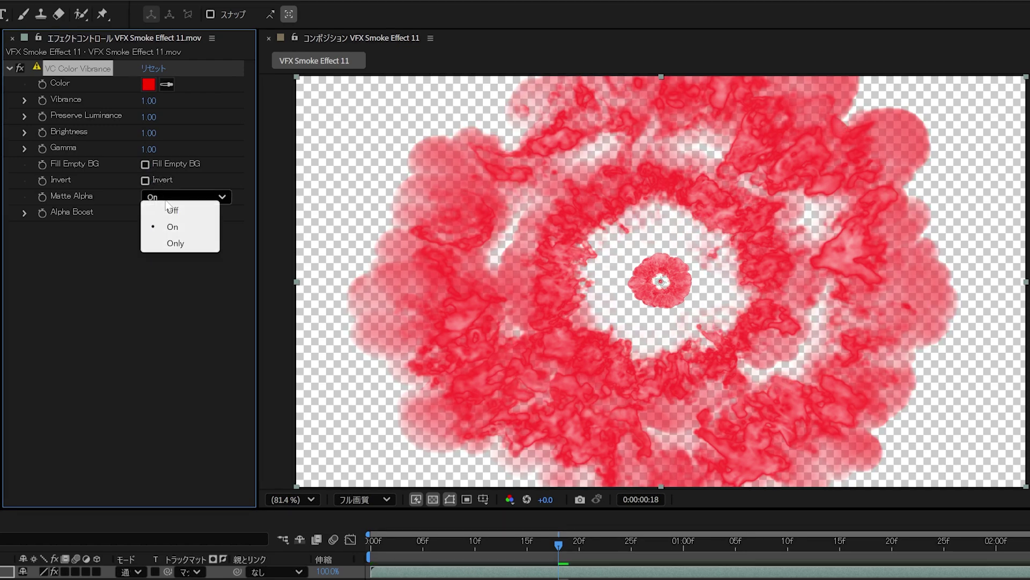
left_click(172, 211)
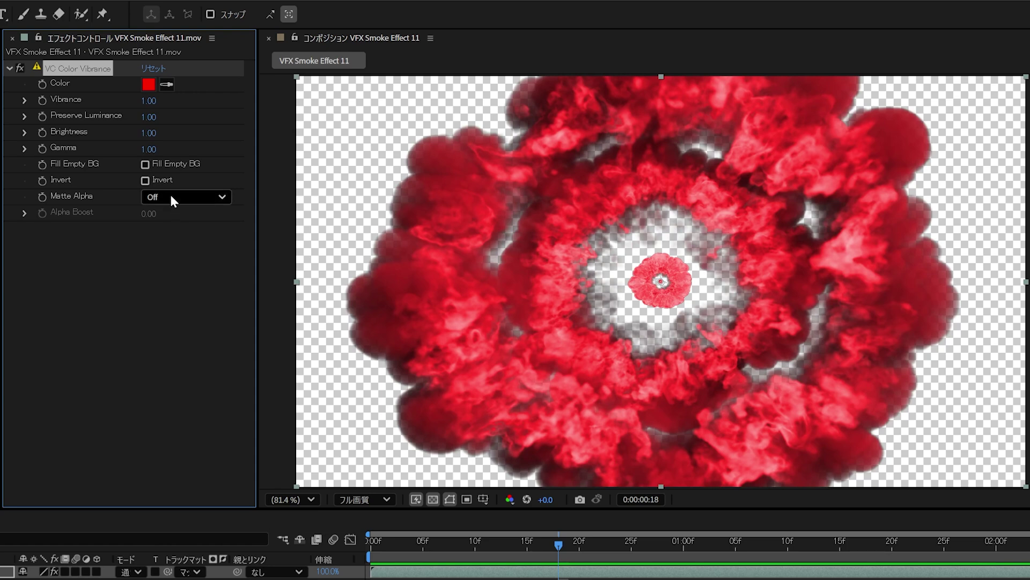
left_click(170, 196)
left_click(173, 226)
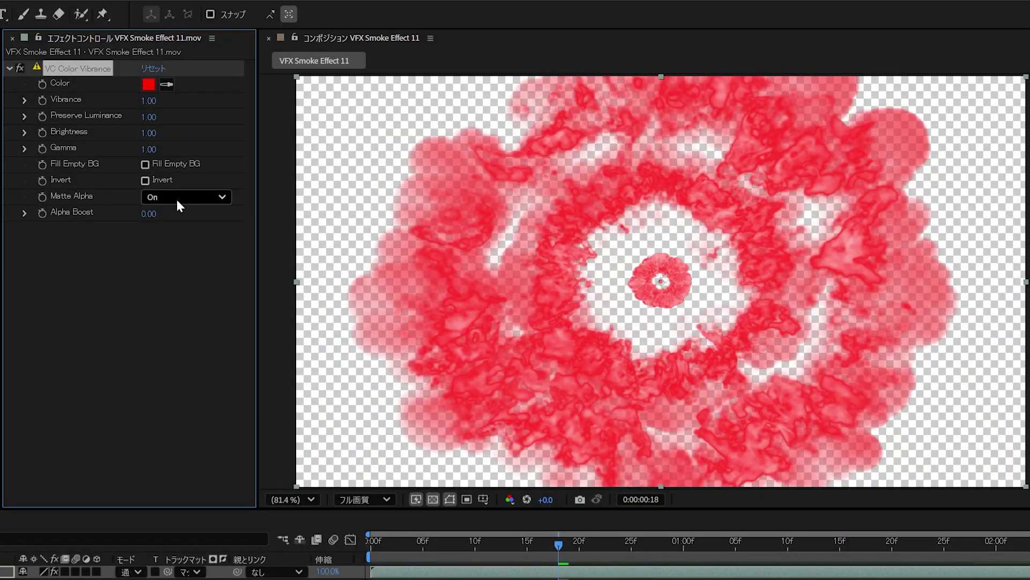
left_click(178, 204)
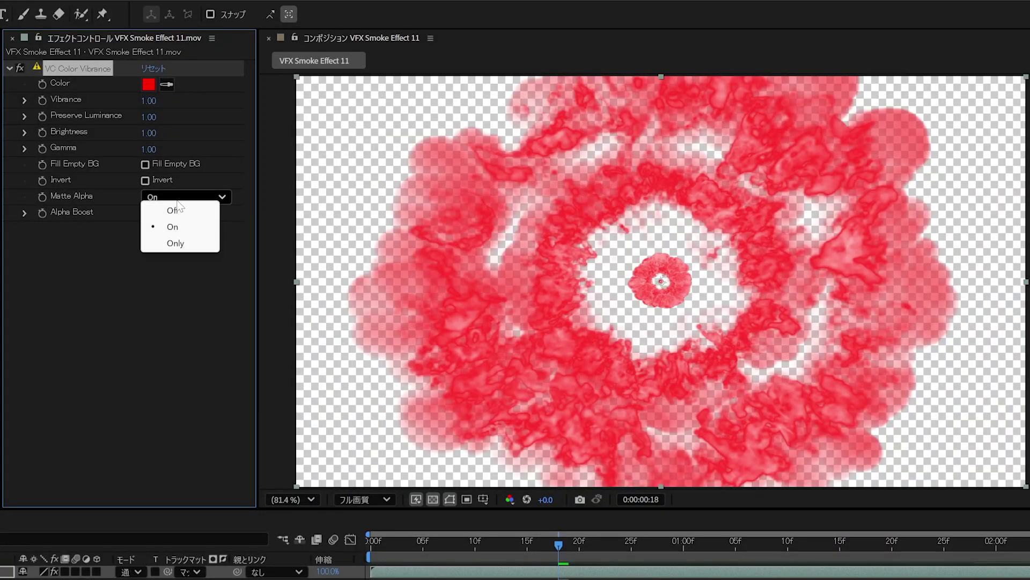
left_click(177, 240)
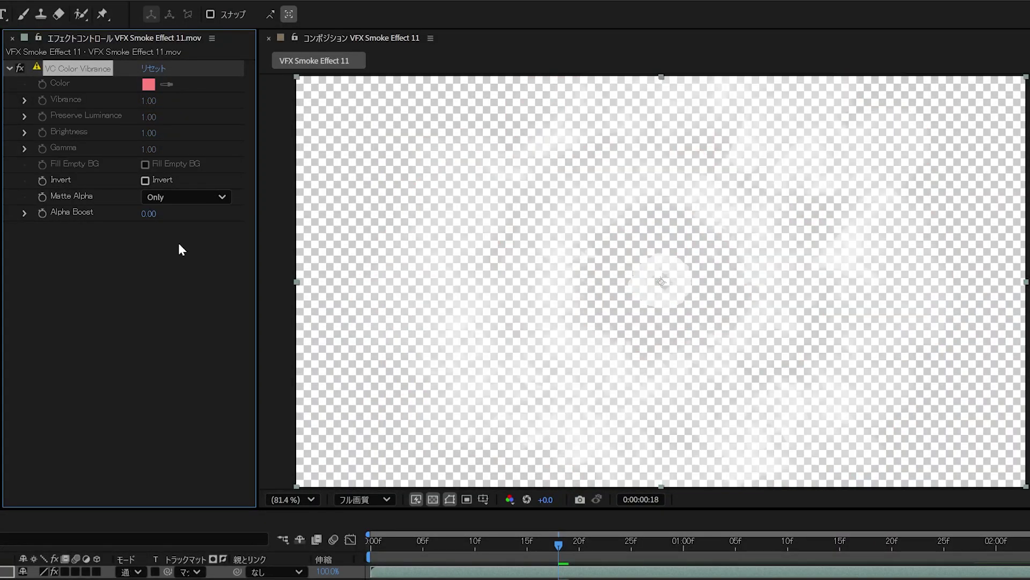
left_click(416, 500)
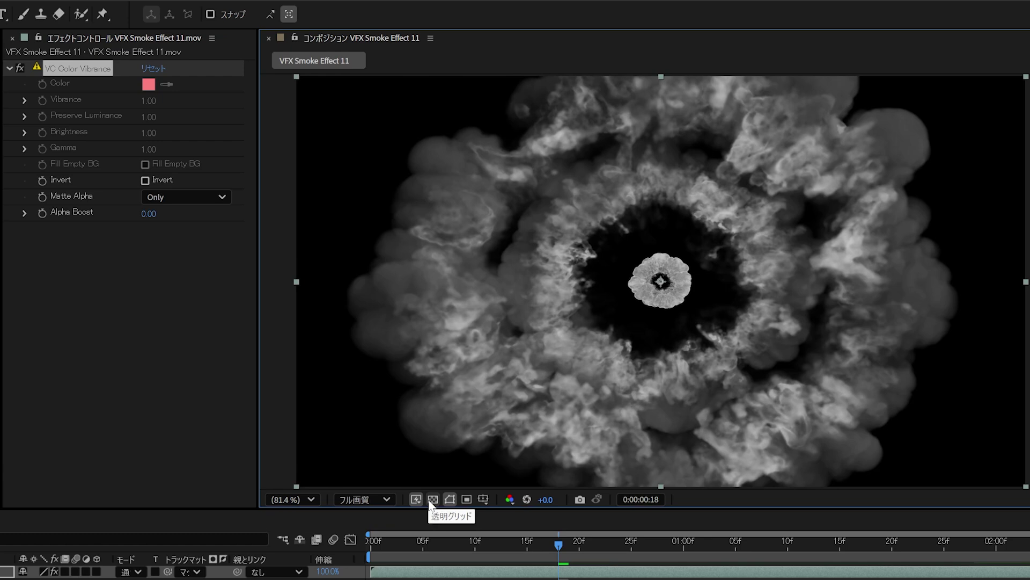
left_click(430, 501)
left_click(189, 197)
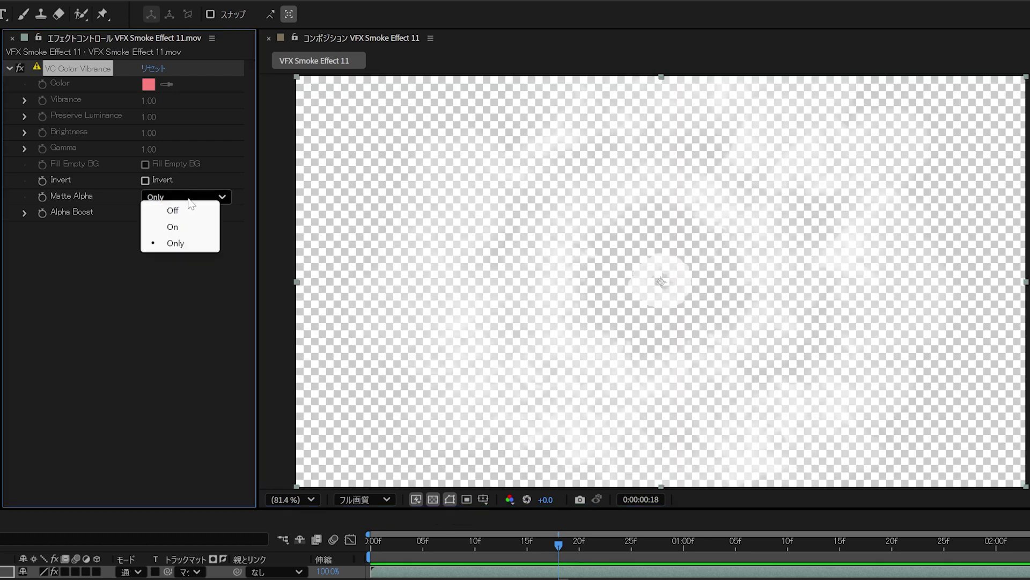
left_click(189, 228)
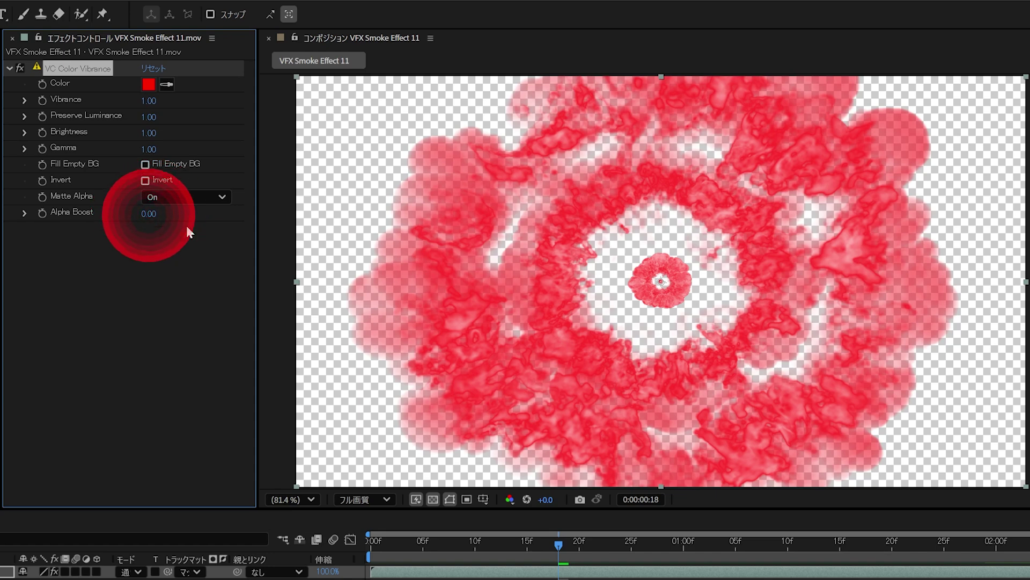
- Raise Alpha Boost to 0.17, then start a new 1920×1080 composition
left_click_drag(151, 214, 244, 215)
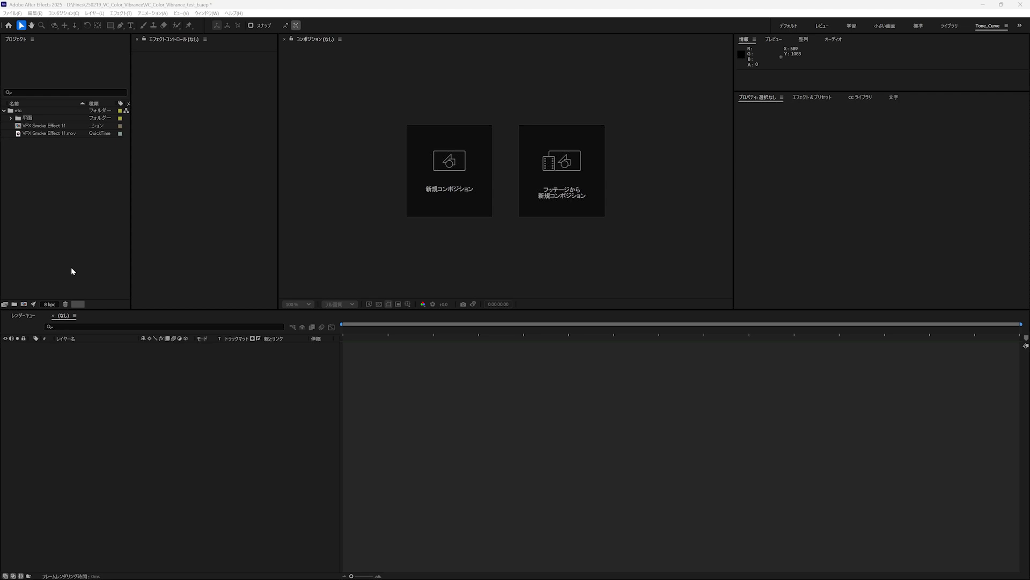
left_click(23, 304)
- Create composition PT and add a black solid layer, renaming it PT
type("PT")
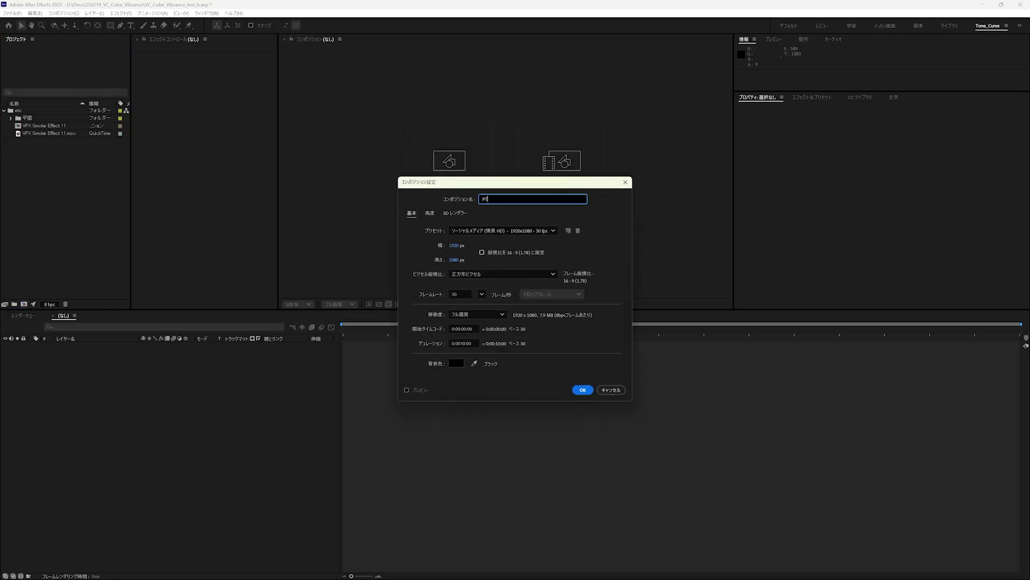
key("Return")
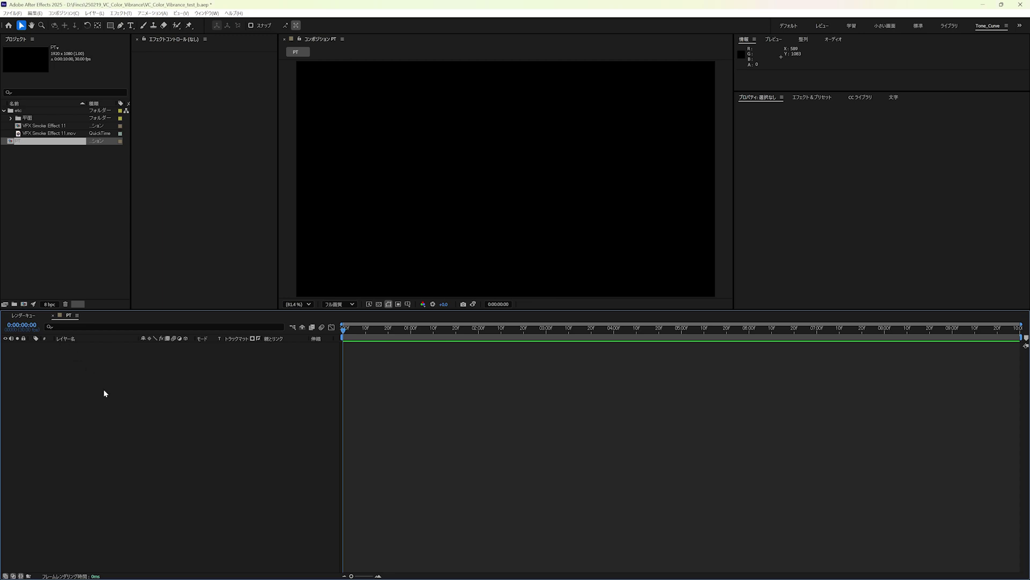
key("ctrl+y")
key("Return")
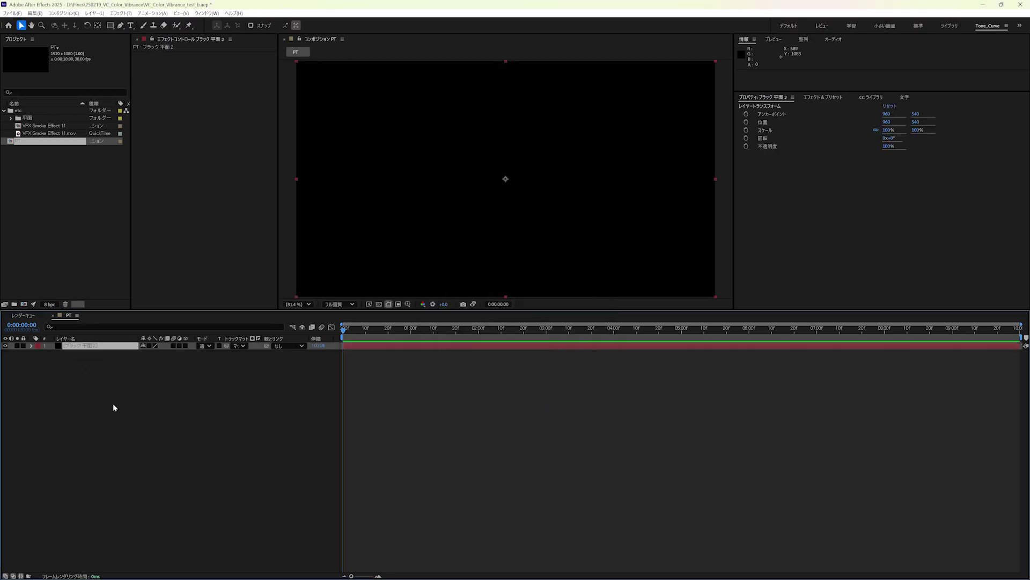
key("Return")
type("PT")
key("Return")
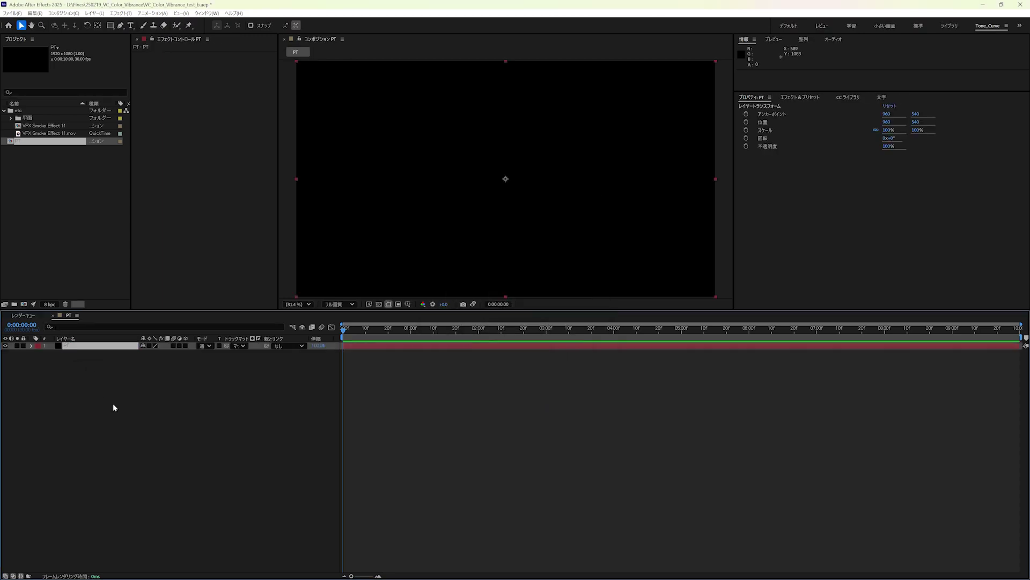
- Apply RG Trapcode Particular to the PT solid layer
left_click(121, 13)
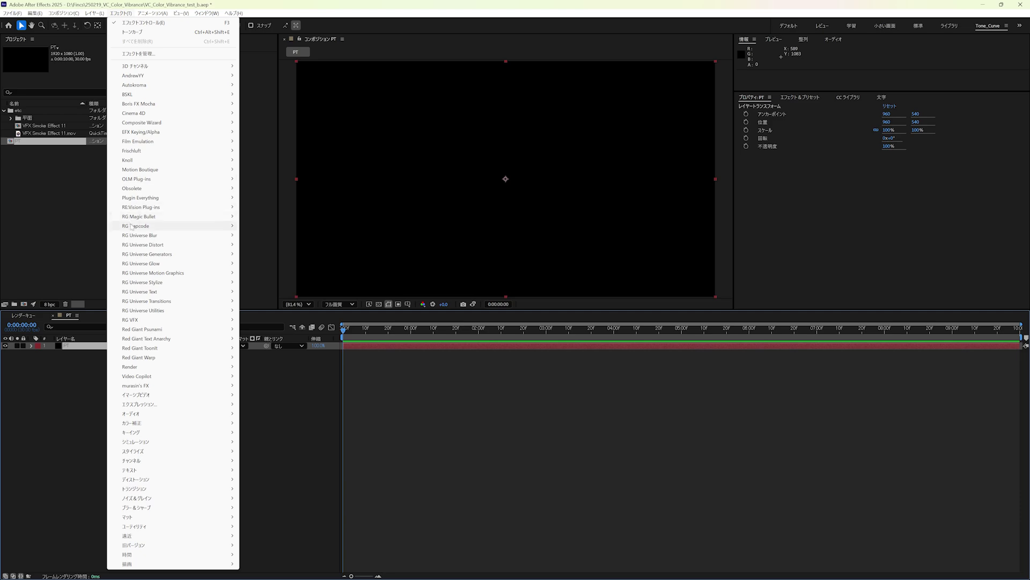
mouse_move(214, 227)
left_click(276, 302)
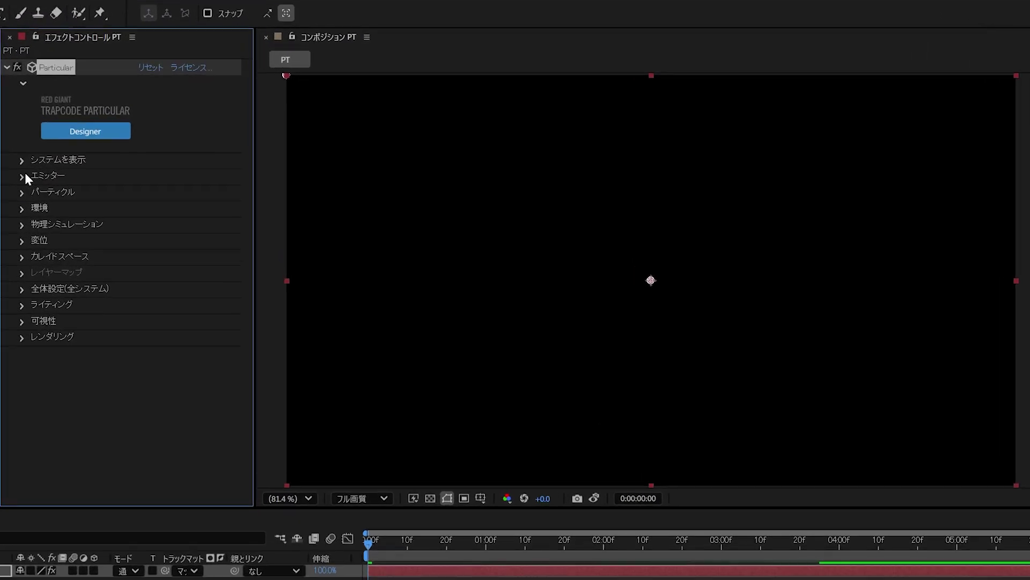
- Set the emitter to 10000 particles/sec, Directional, X Rotation 90°, position 960,1080, velocity 1000
left_click(23, 175)
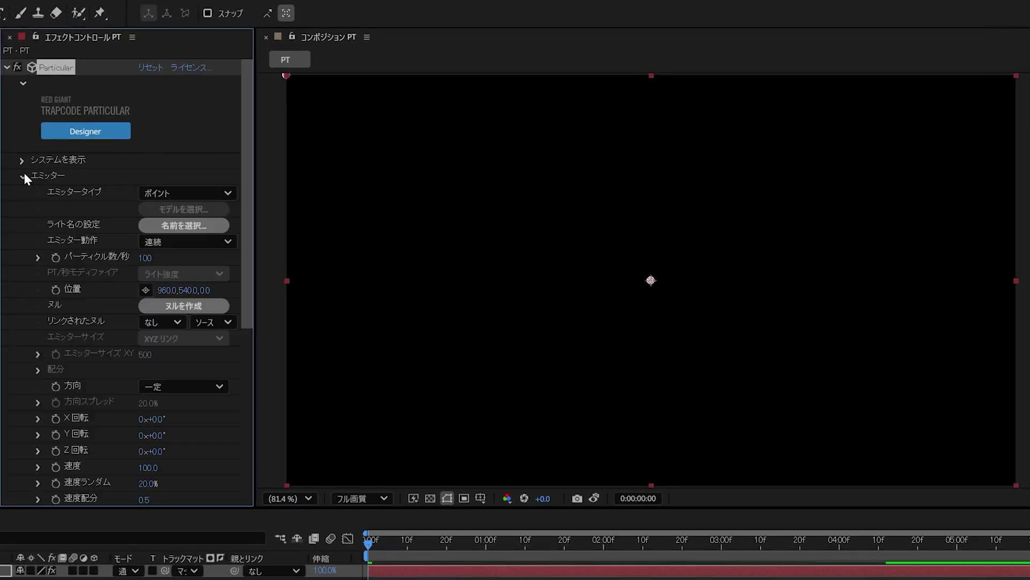
left_click(147, 258)
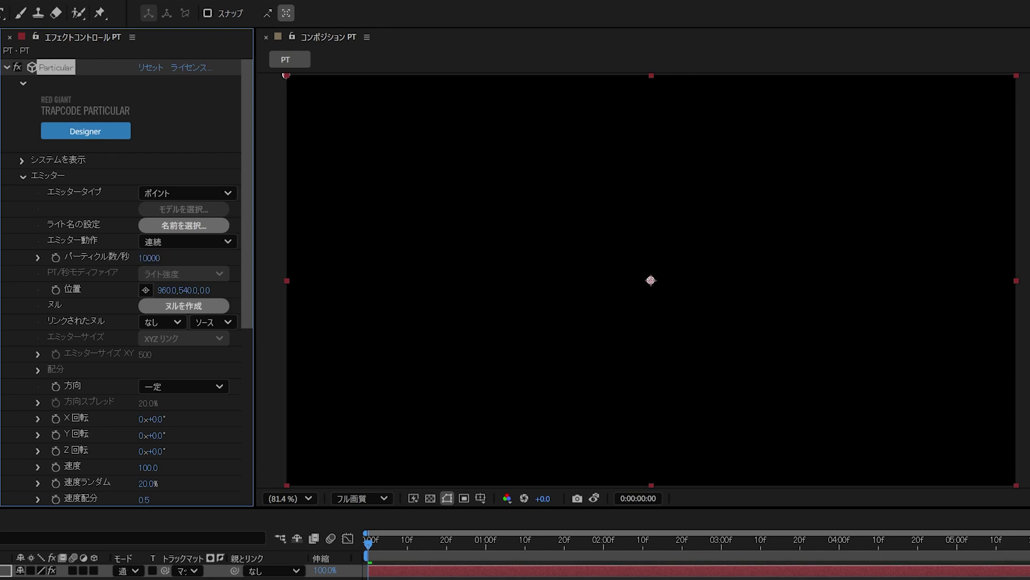
left_click_drag(522, 534, 610, 555)
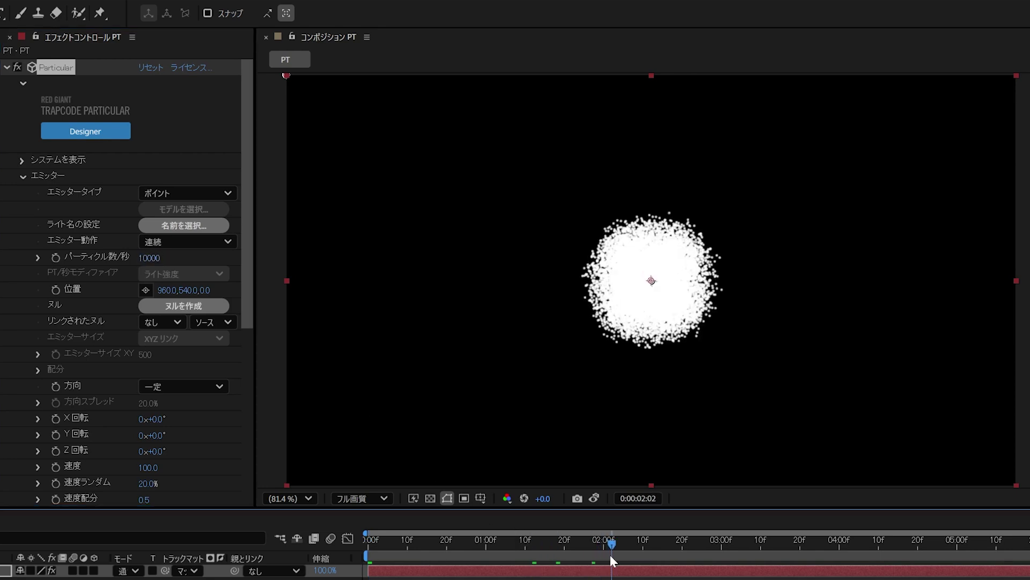
left_click(196, 387)
left_click(173, 417)
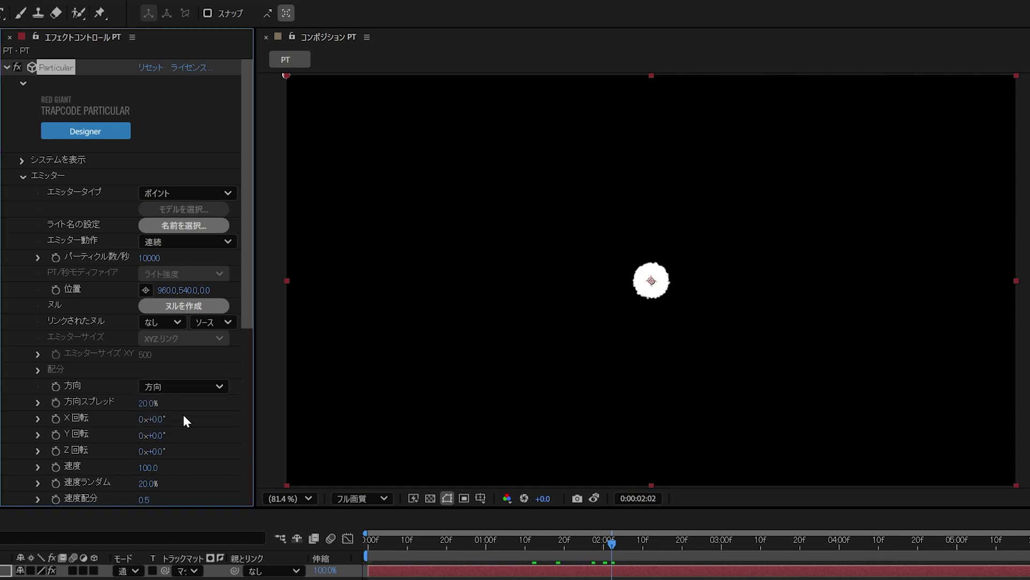
left_click(157, 419)
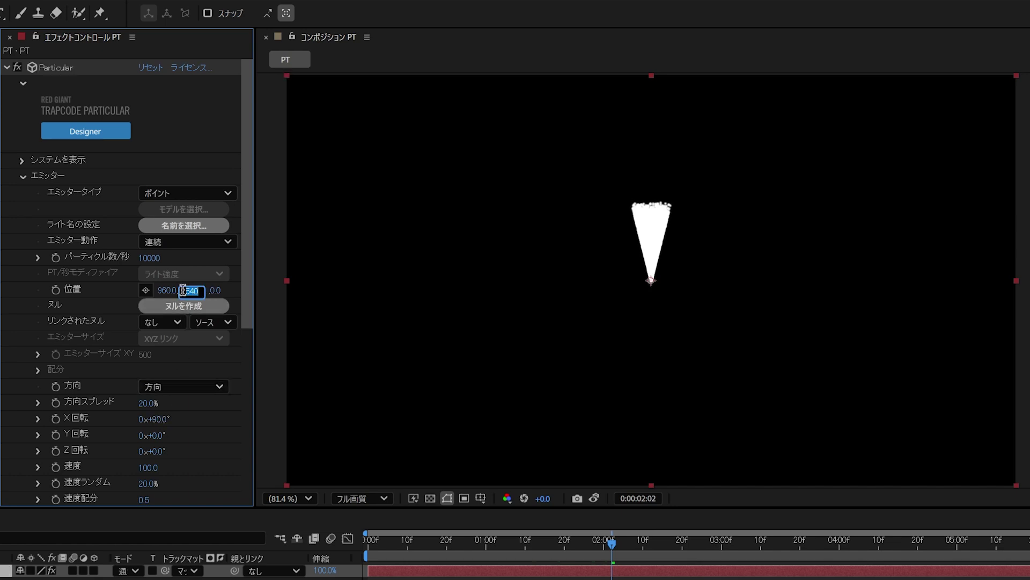
type("380")
key("Return")
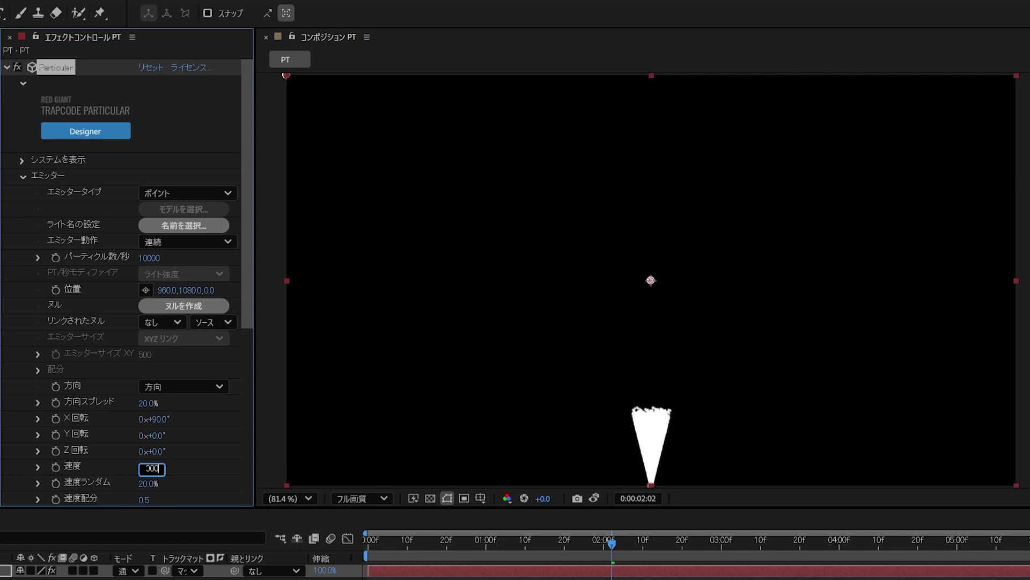
- Expand the Environment and Air Turbulence settings and preview the swirling particles
left_click_drag(248, 276, 247, 443)
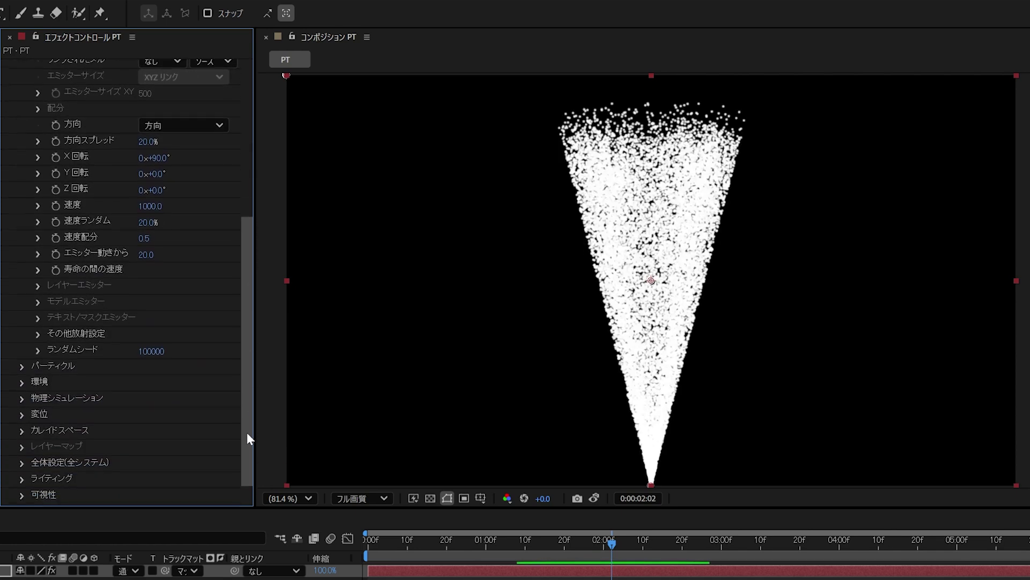
left_click(23, 368)
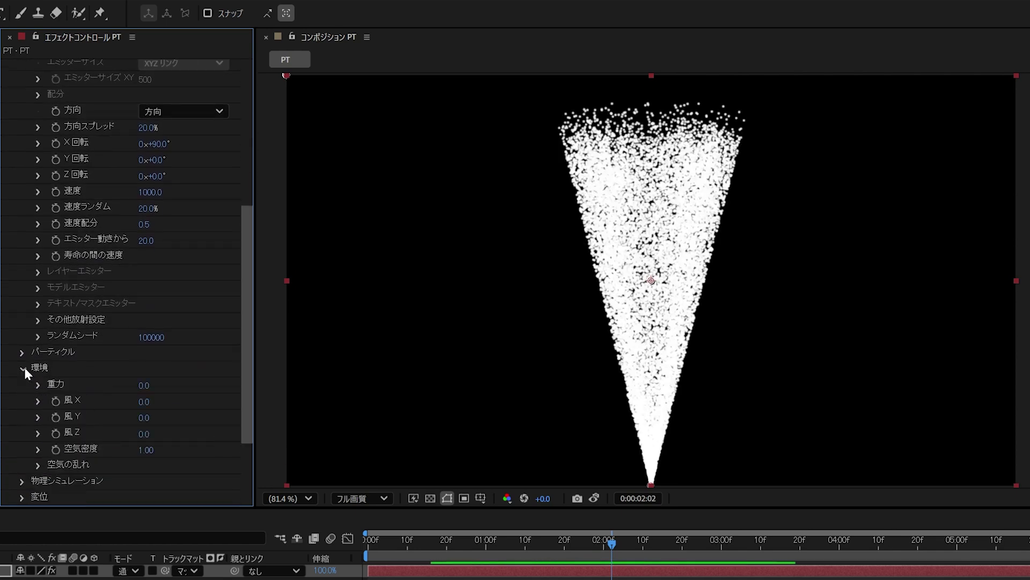
left_click(38, 464)
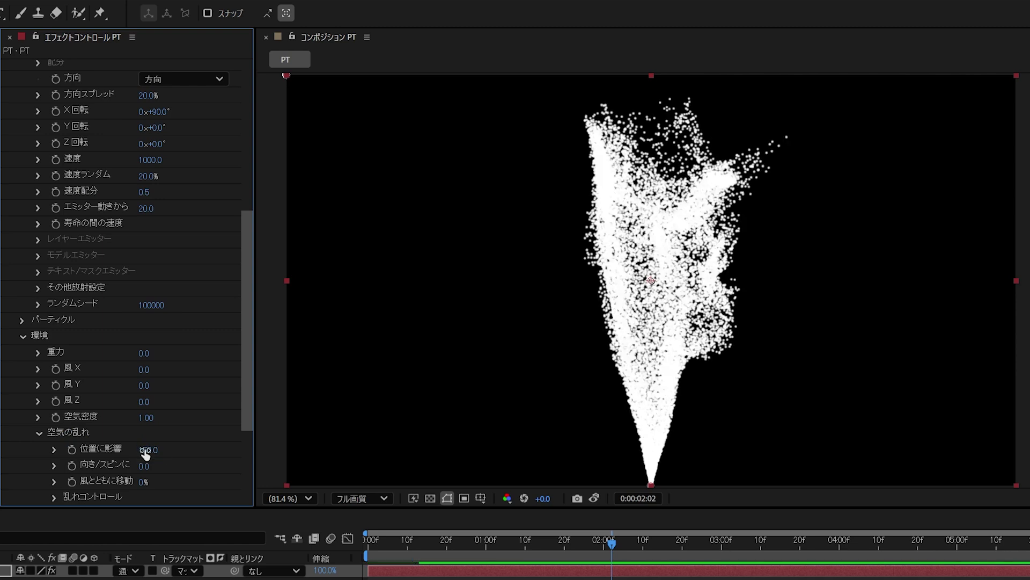
left_click(57, 497)
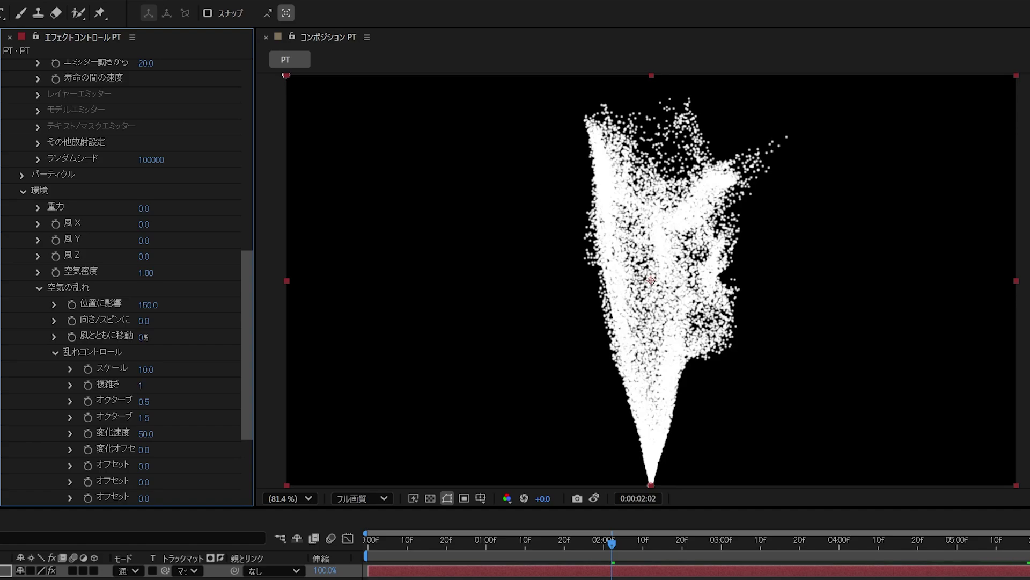
key("space")
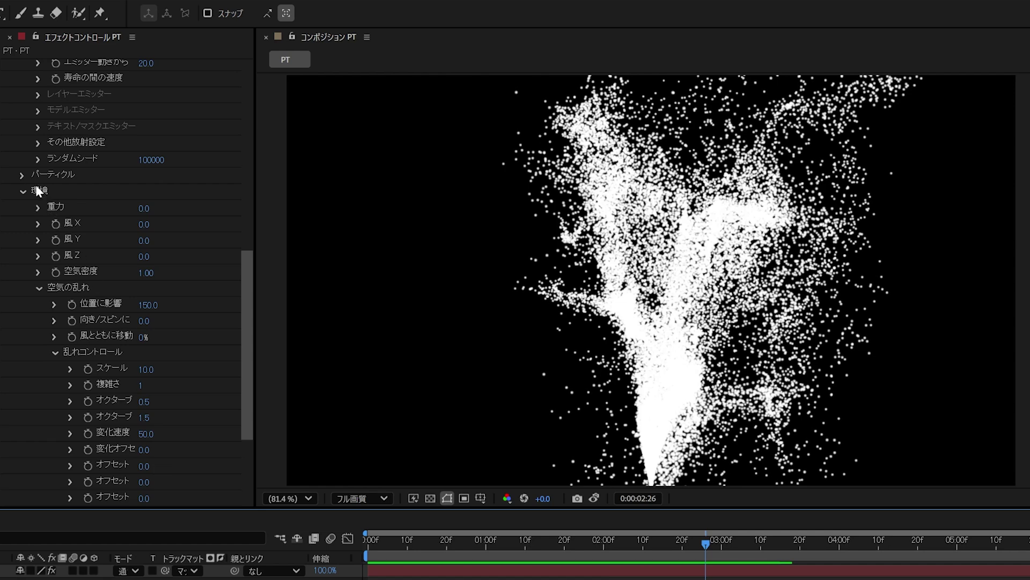
- Set the particle Opacity to 10 and collapse the Particular effect
left_click(21, 174)
scroll(24, 172, "down", 3)
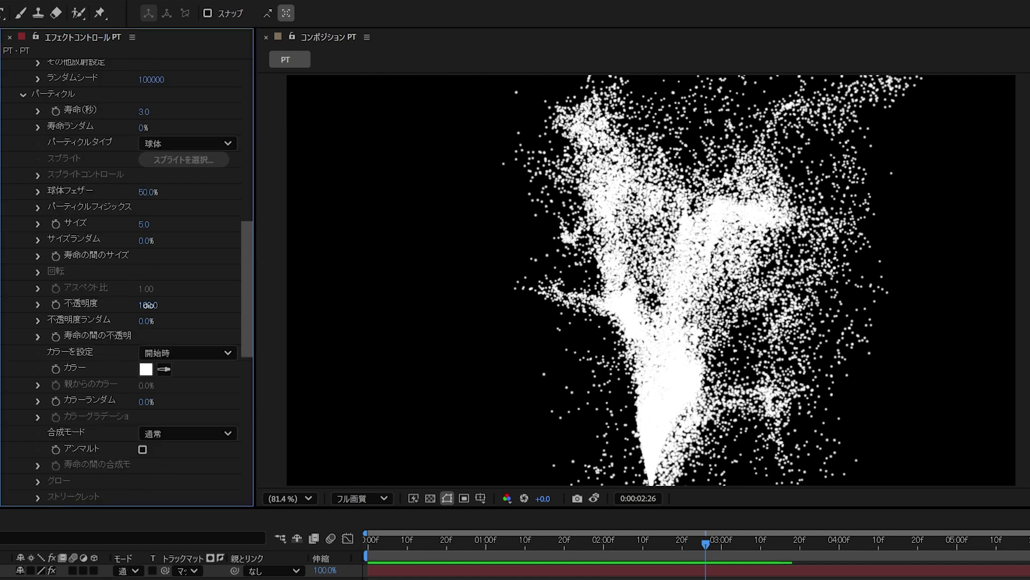
type("10")
key("Return")
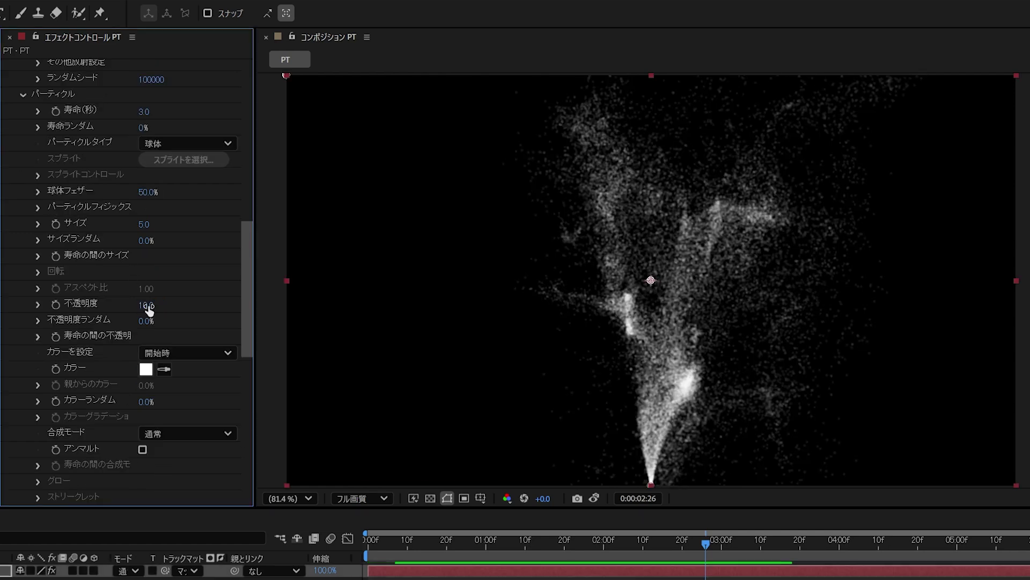
scroll(148, 305, "up", 5)
scroll(144, 326, "up", 5)
scroll(124, 255, "up", 5)
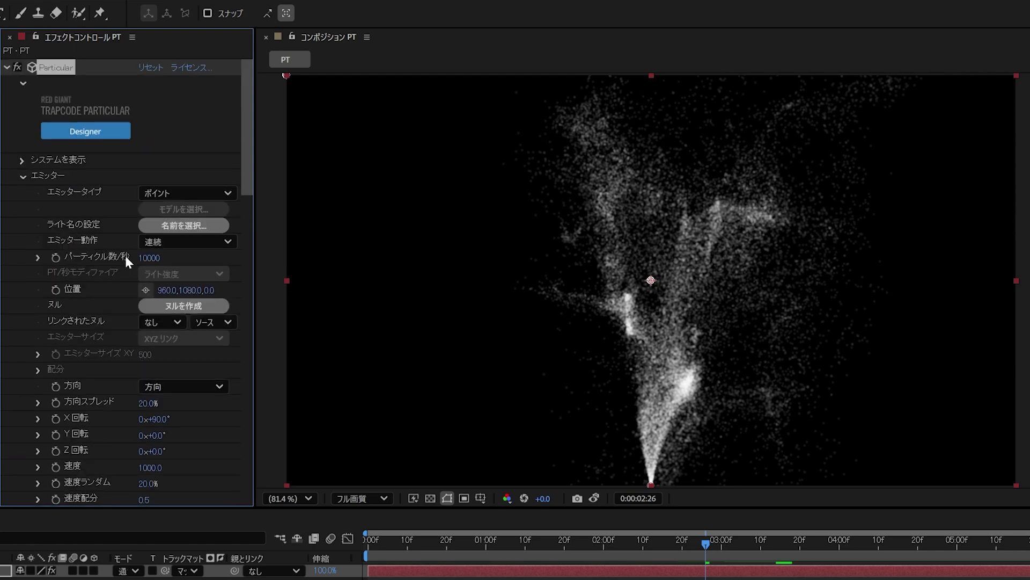
left_click(8, 68)
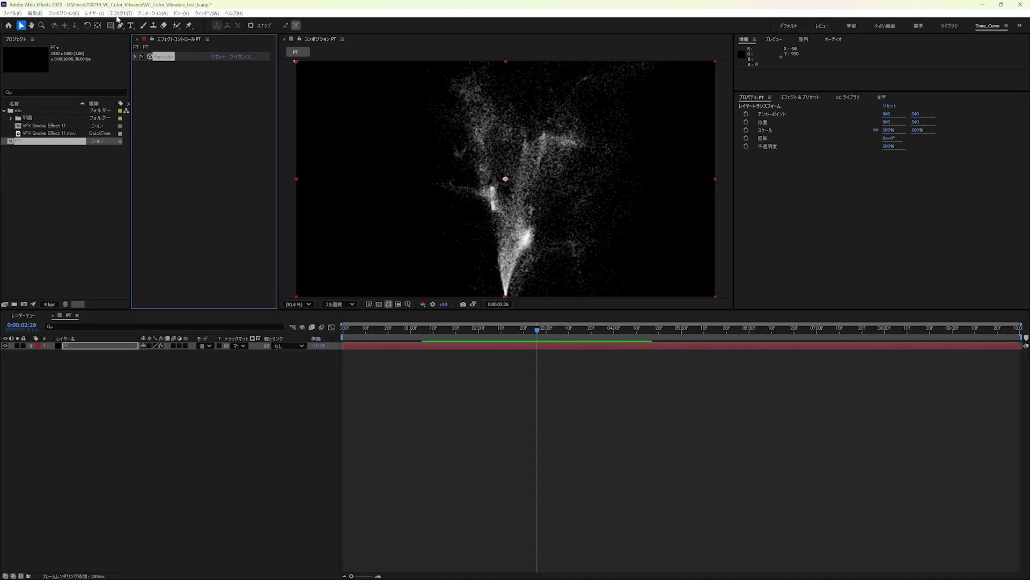
- Add a Tone Curve effect and bow its red channel curve upward to tint the particles
left_click(120, 13)
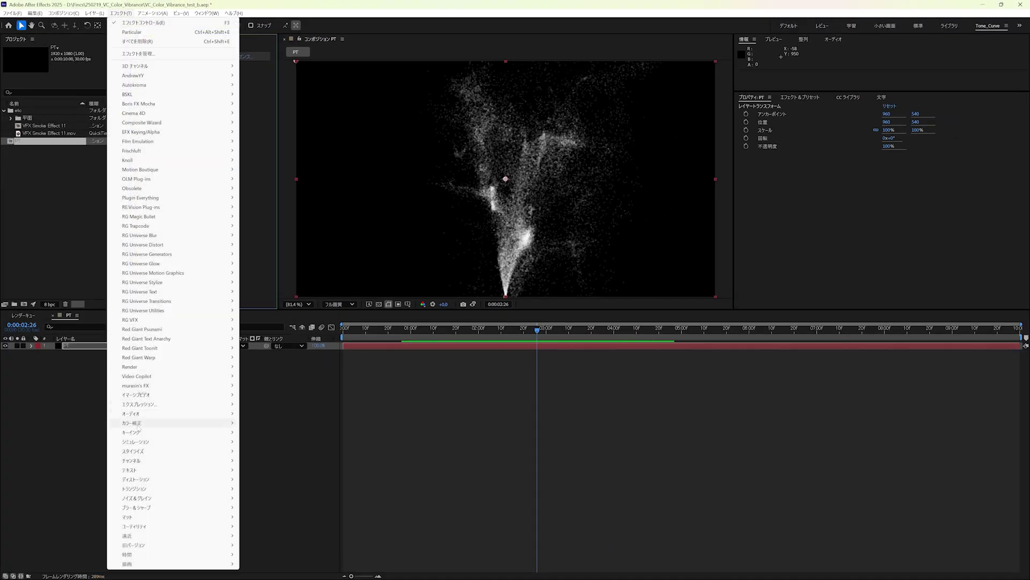
mouse_move(141, 423)
left_click(273, 329)
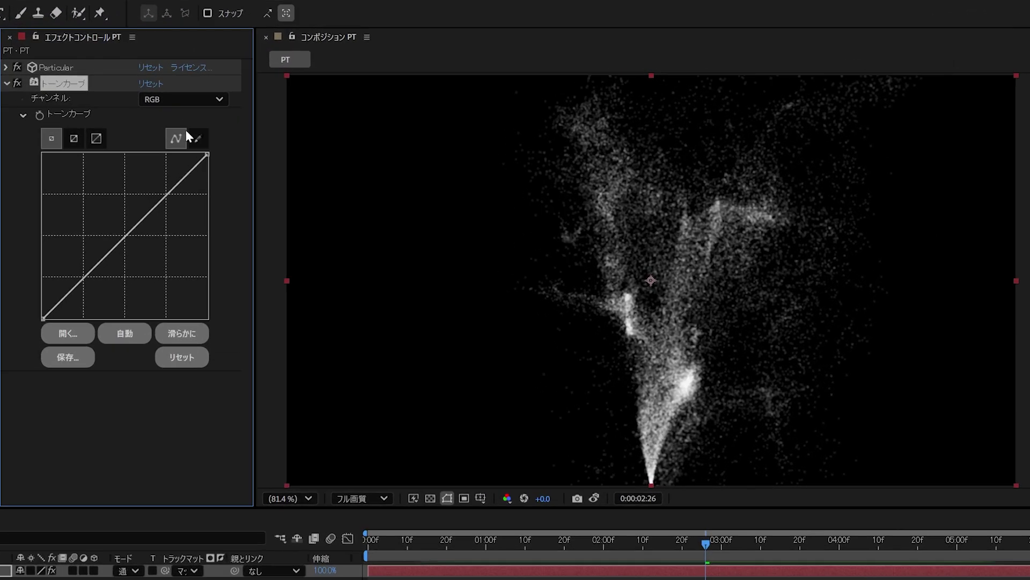
left_click(179, 101)
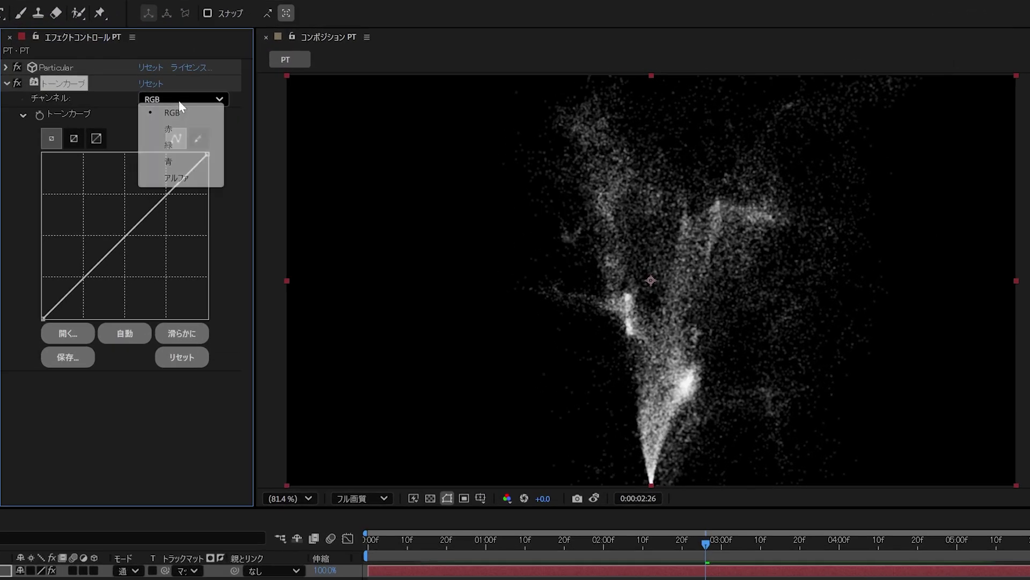
left_click(166, 128)
left_click_drag(163, 194, 132, 169)
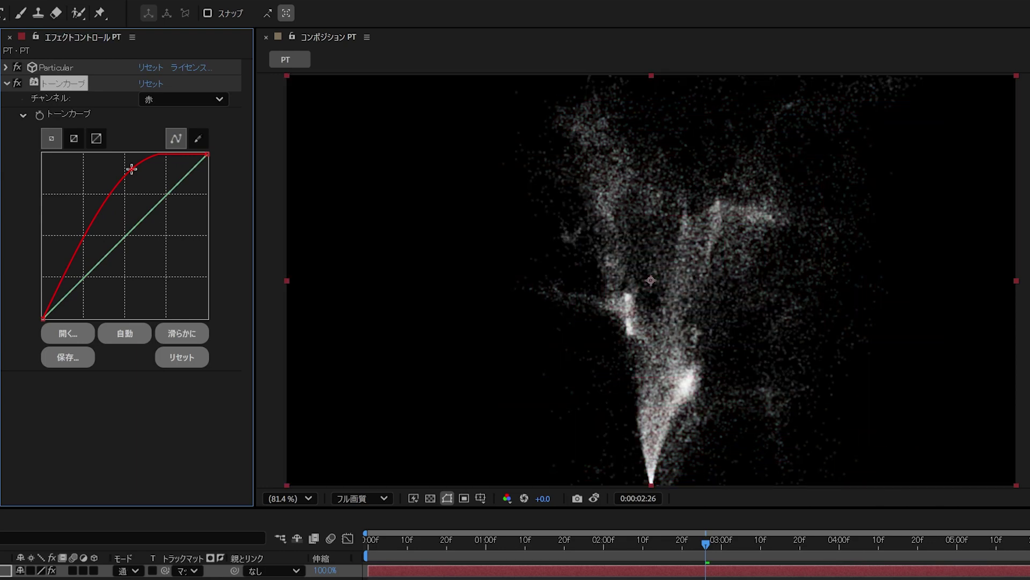
left_click(7, 67)
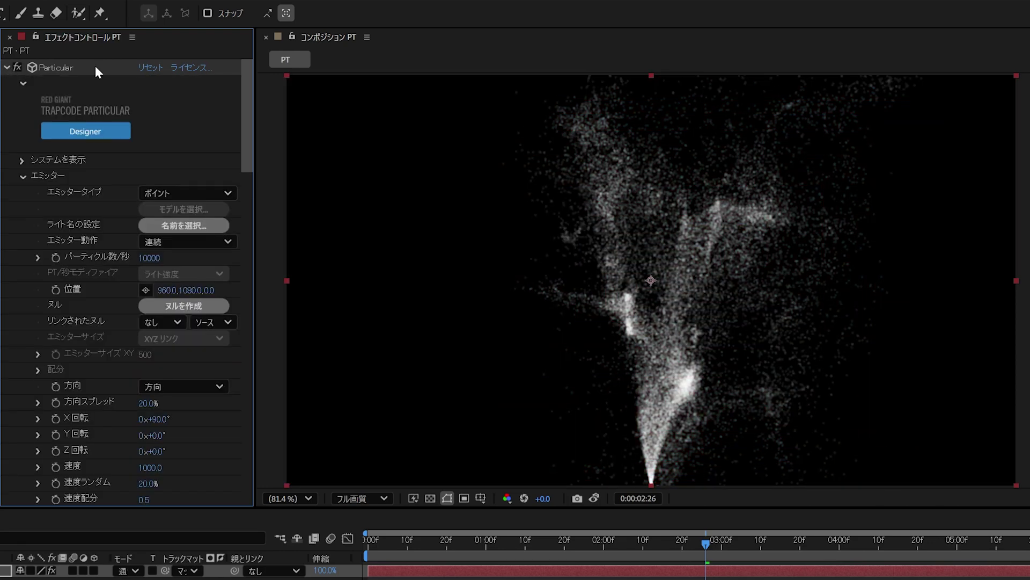
- Set Particular's particle colour to mid-grey 7F7F7F, then collapse the effect
left_click_drag(248, 80, 262, 261)
left_click(146, 176)
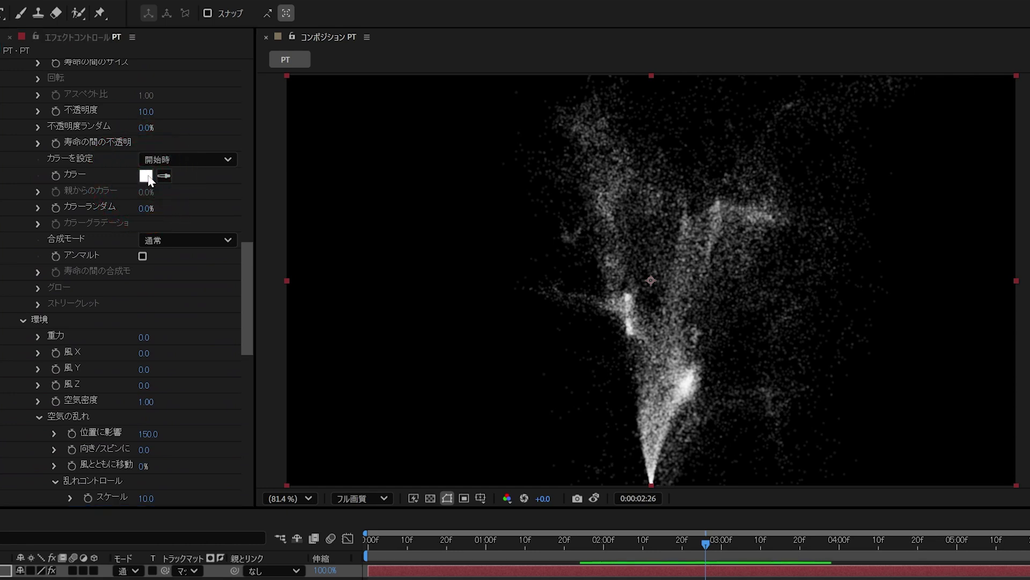
left_click_drag(509, 409, 492, 481)
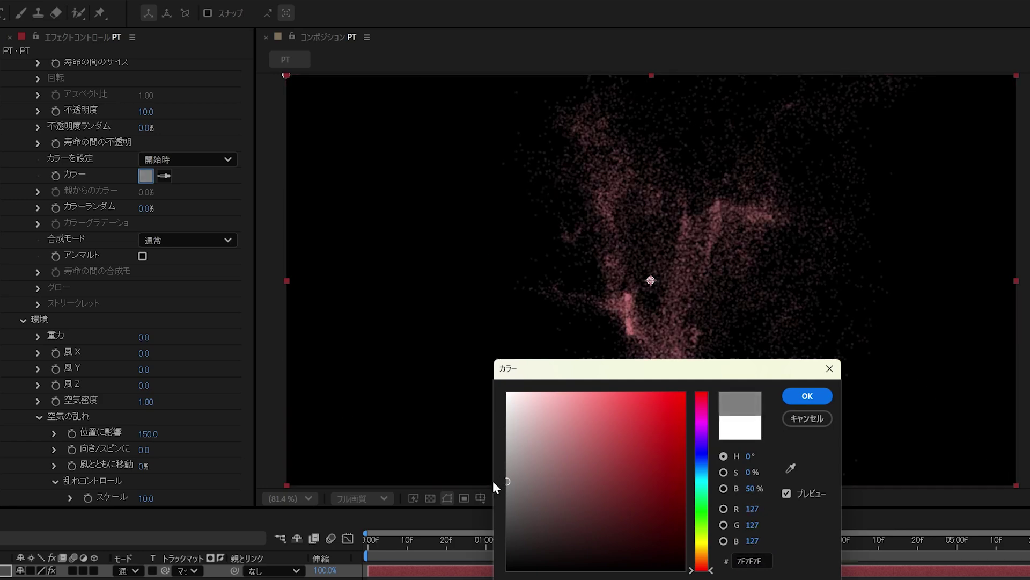
left_click(806, 396)
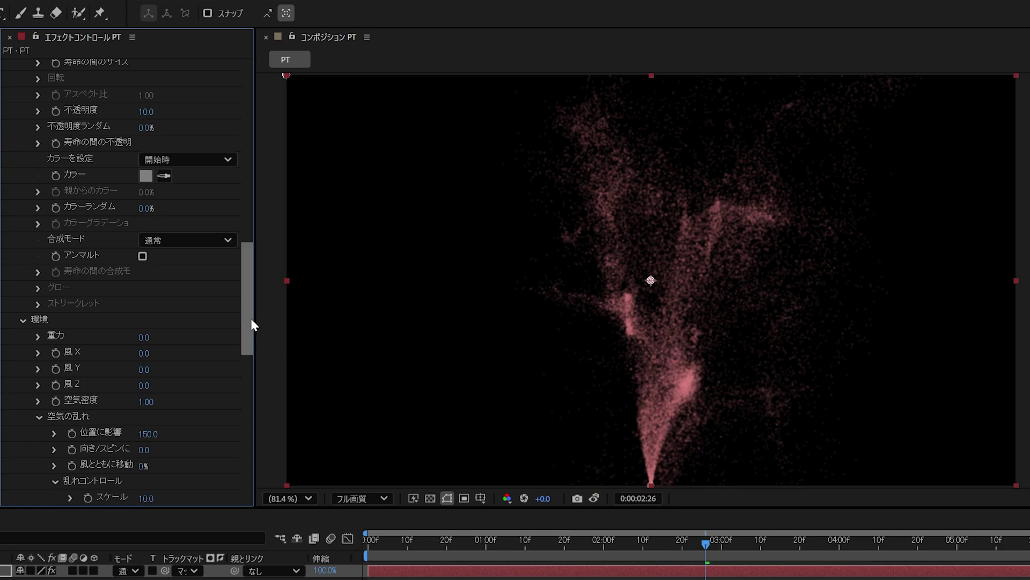
left_click_drag(248, 325, 265, 98)
left_click(6, 68)
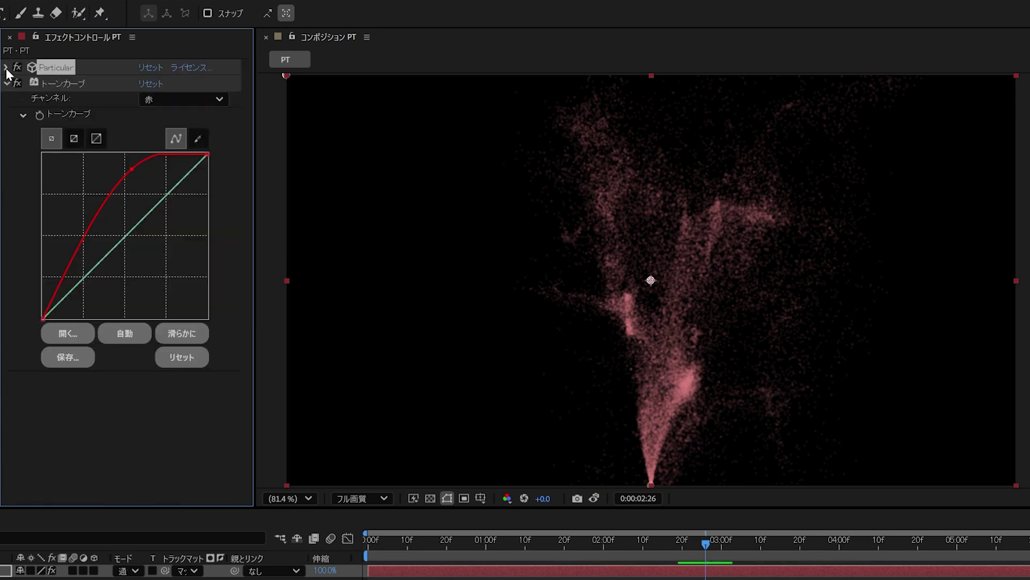
- Bend the Tone Curve's green channel into an S-curve
left_click(142, 100)
left_click(161, 138)
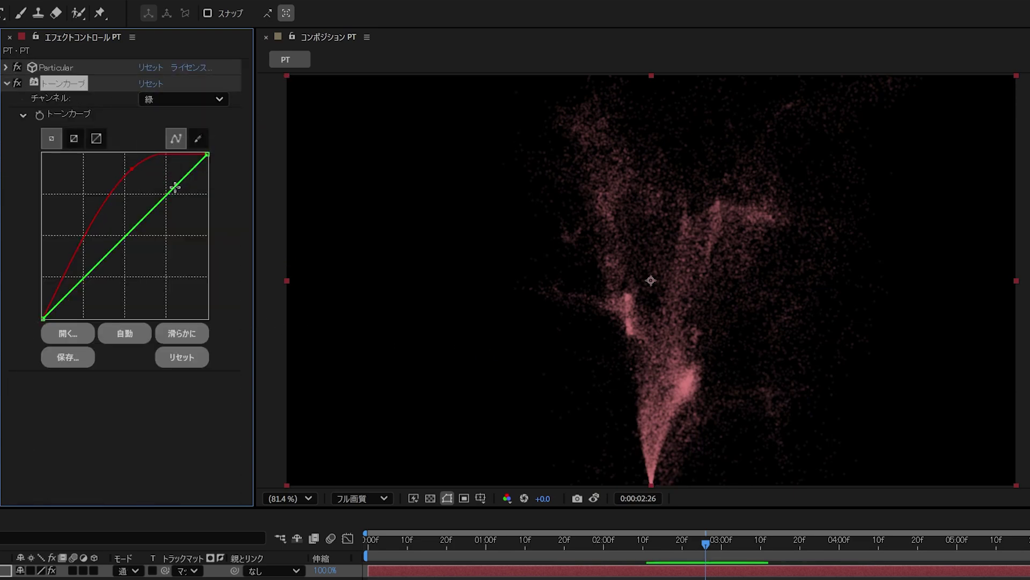
left_click_drag(171, 189, 142, 172)
left_click_drag(81, 256, 90, 294)
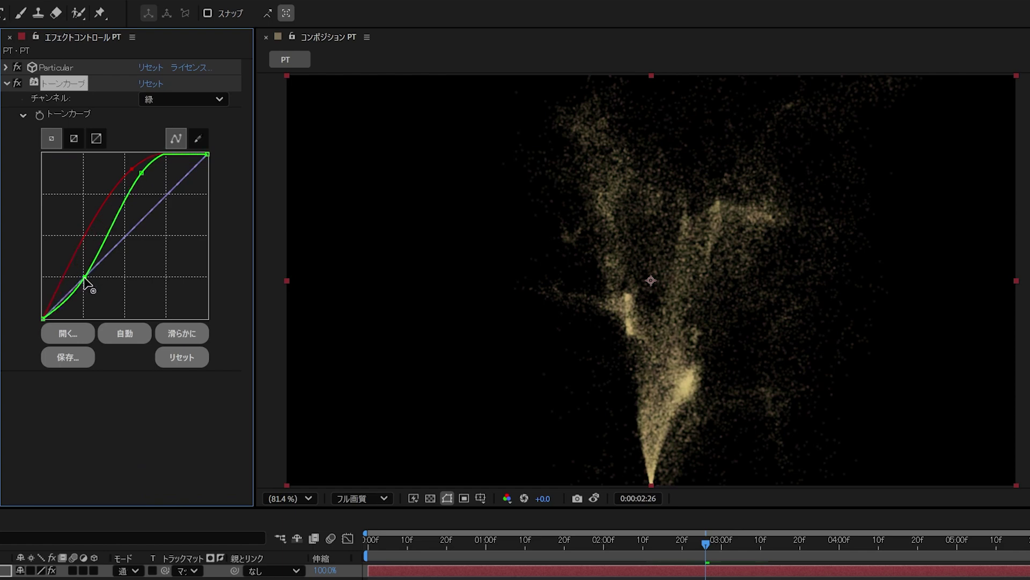
left_click_drag(142, 172, 145, 187)
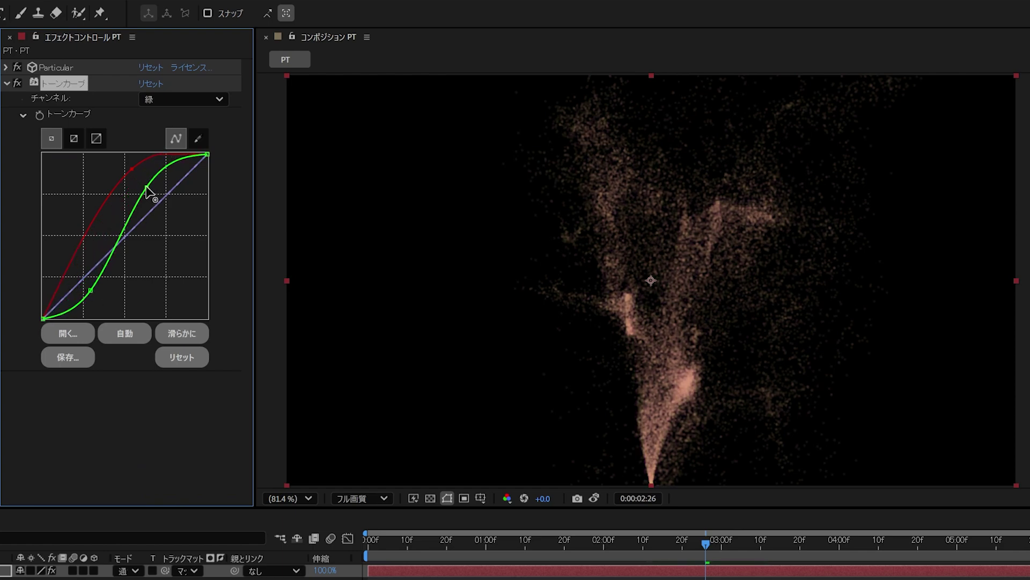
- Adjust the blue and RGB curves for golden orange, then duplicate PT as PT 2
left_click(183, 99)
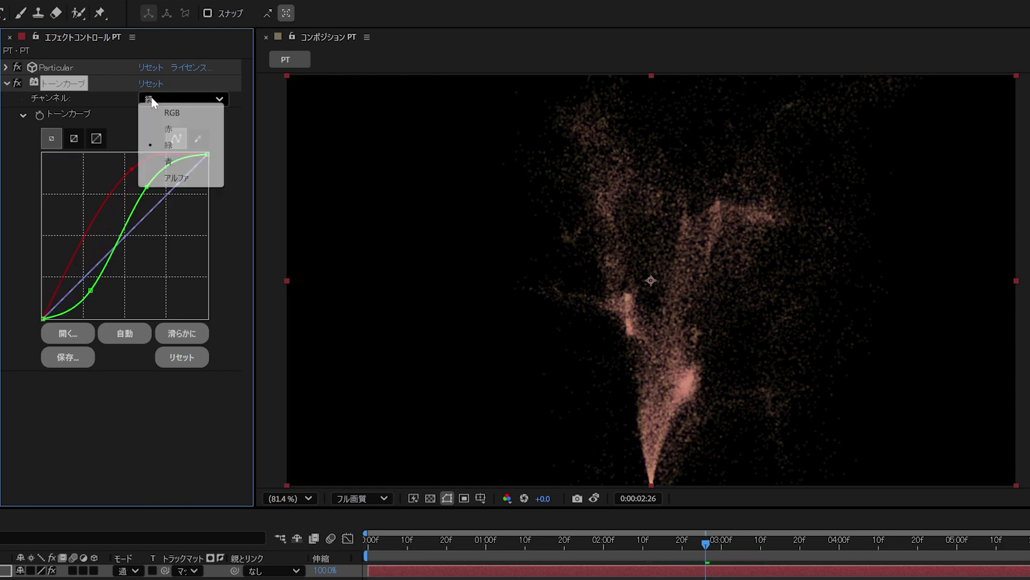
left_click(161, 160)
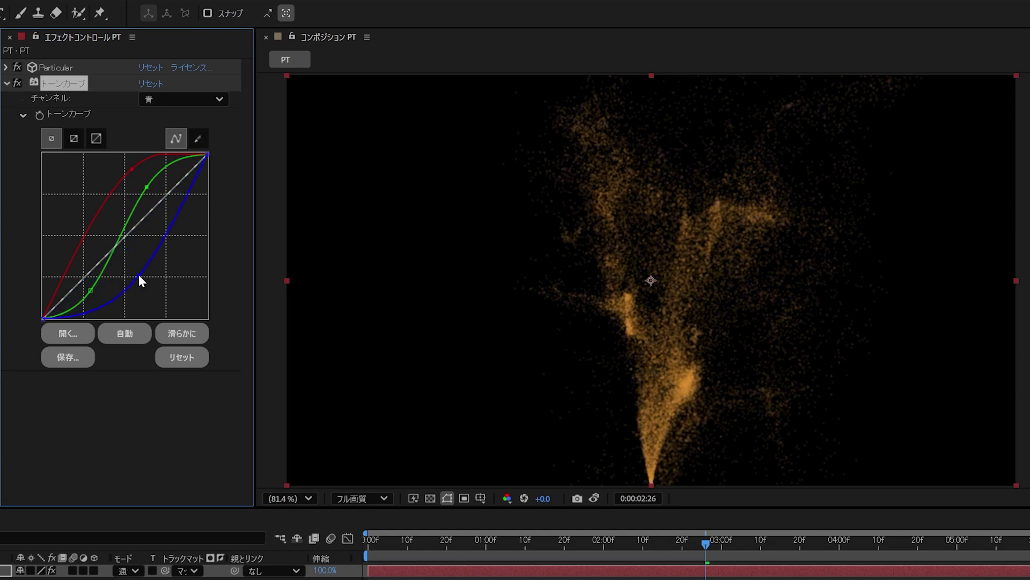
left_click(183, 99)
left_click(155, 108)
left_click_drag(164, 202, 150, 184)
left_click_drag(86, 262, 94, 295)
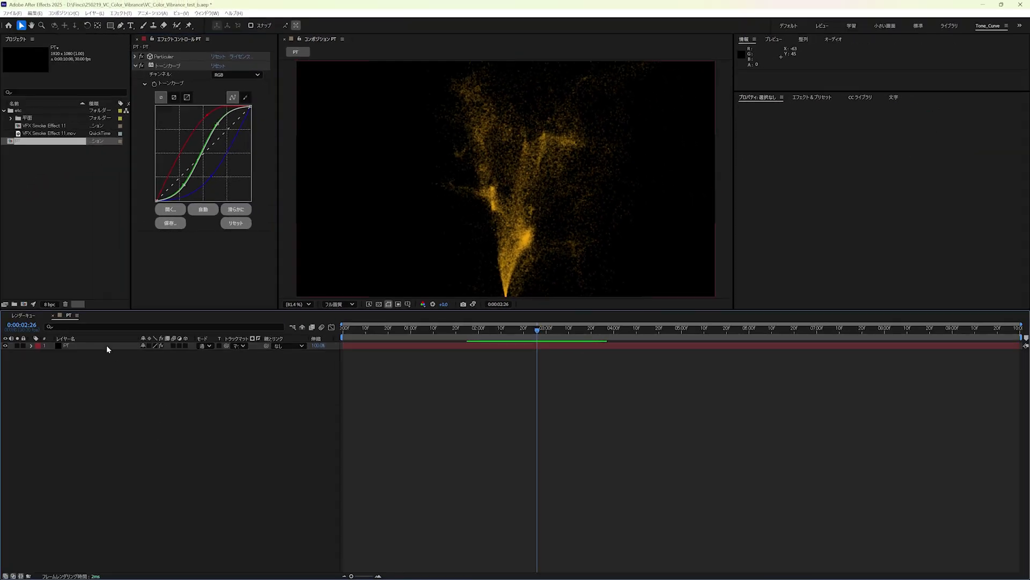
left_click(107, 345)
key("ctrl+d")
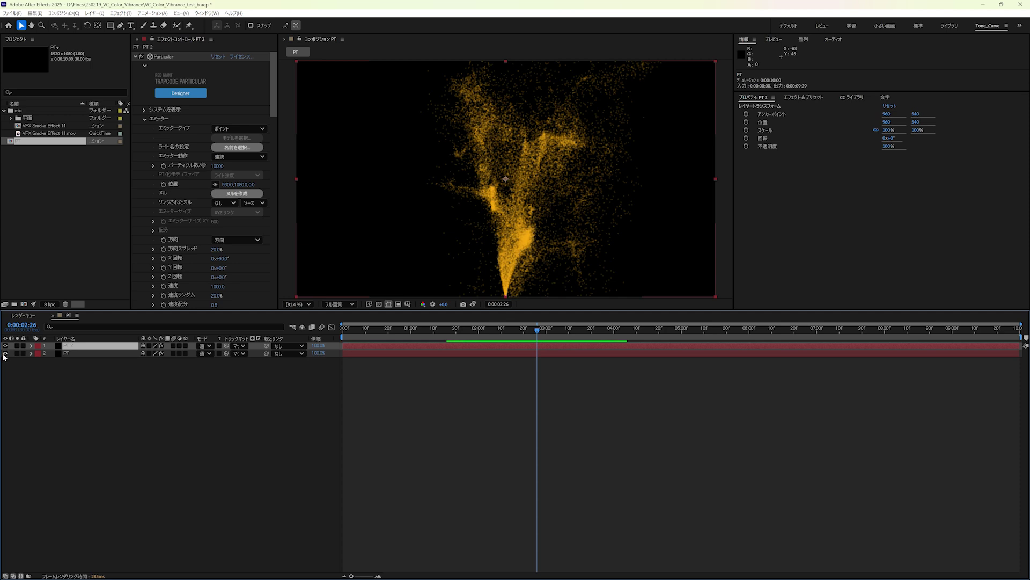
- Hide the original PT layer and delete the Tone Curve from PT 2
left_click(5, 353)
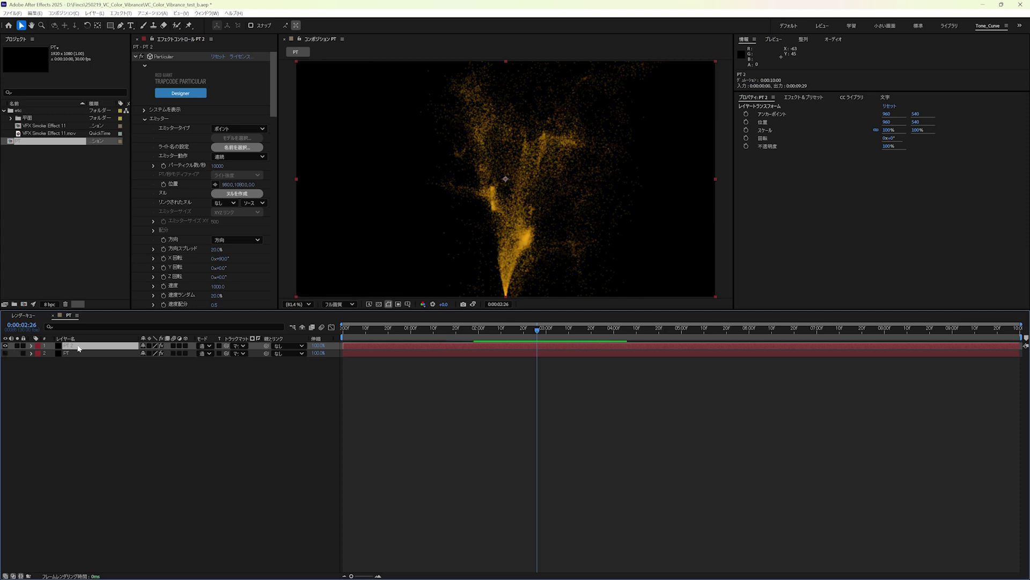
left_click(136, 56)
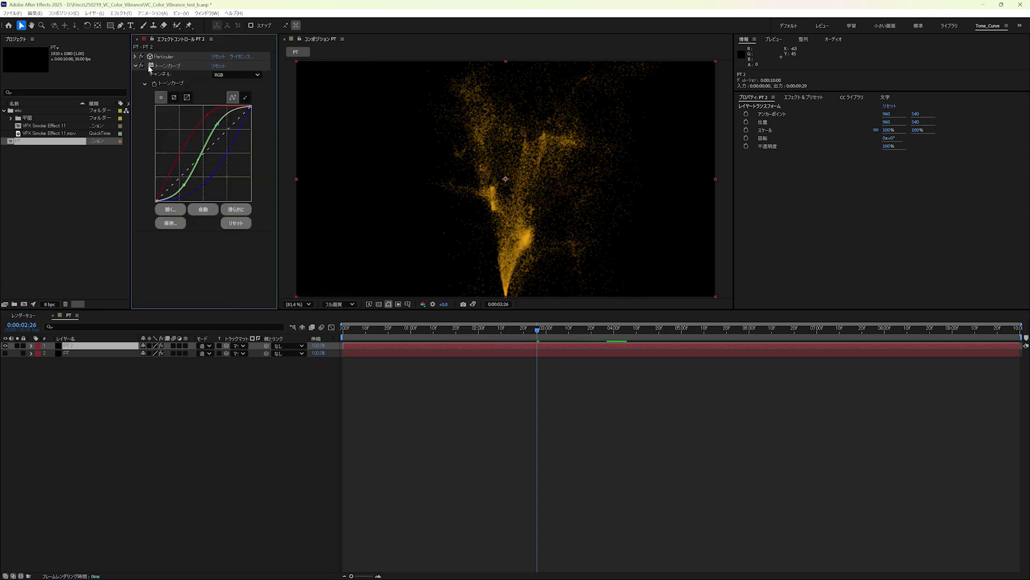
left_click(159, 66)
key("Delete")
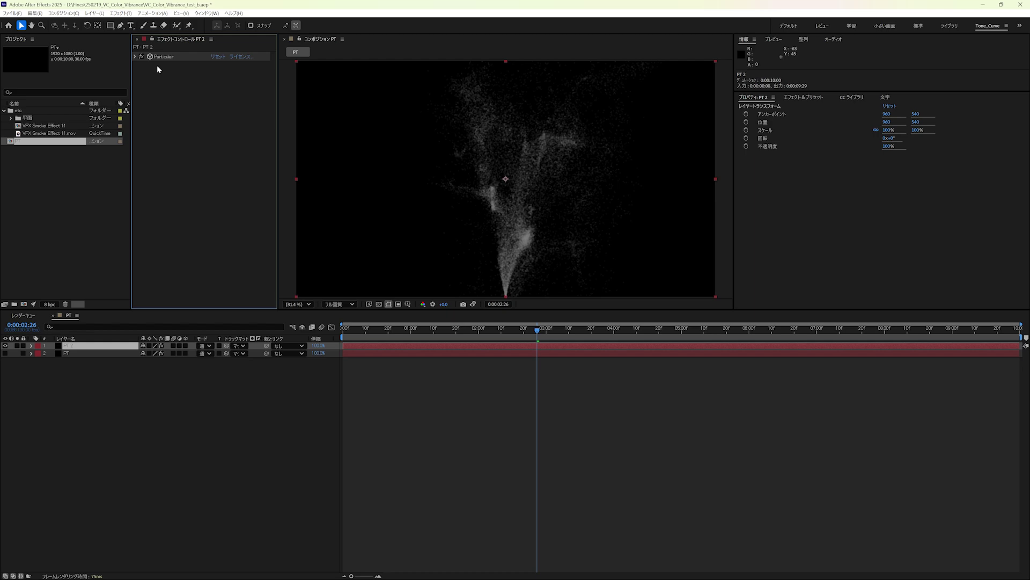
left_click(121, 13)
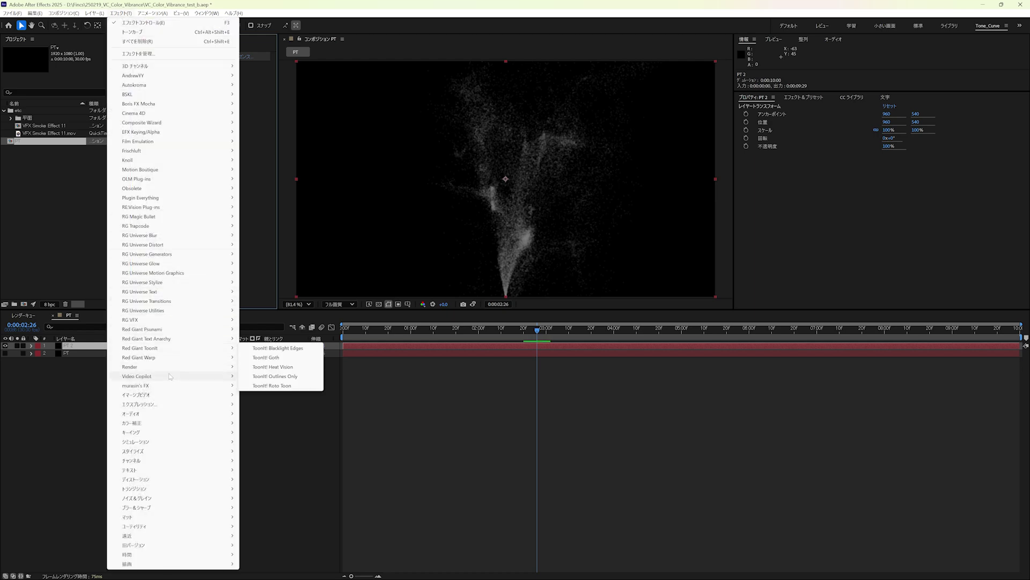
- Add VC Color Vibrance to PT 2 with colour FFA500 orange
mouse_move(161, 376)
left_click(272, 413)
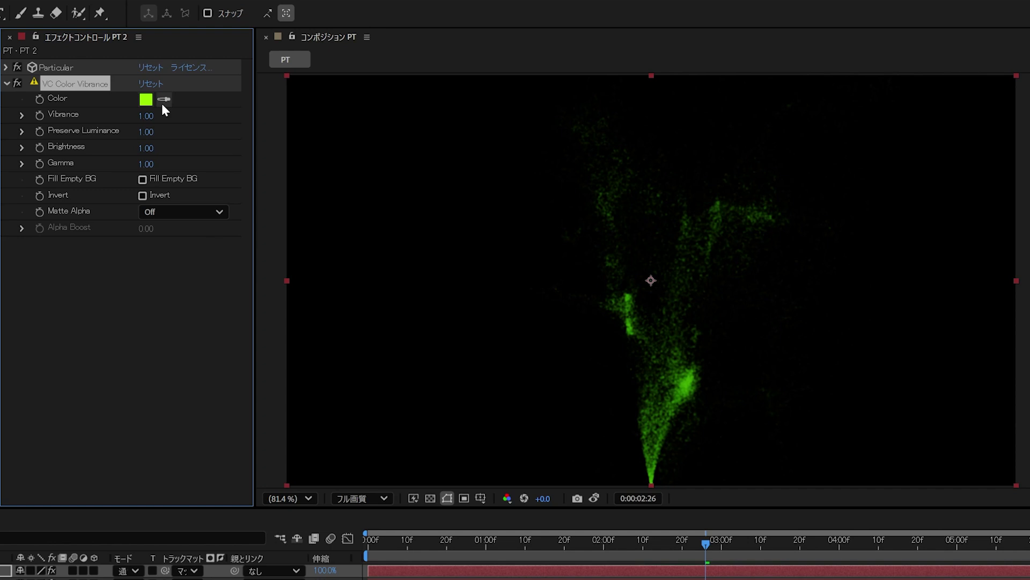
left_click(191, 86)
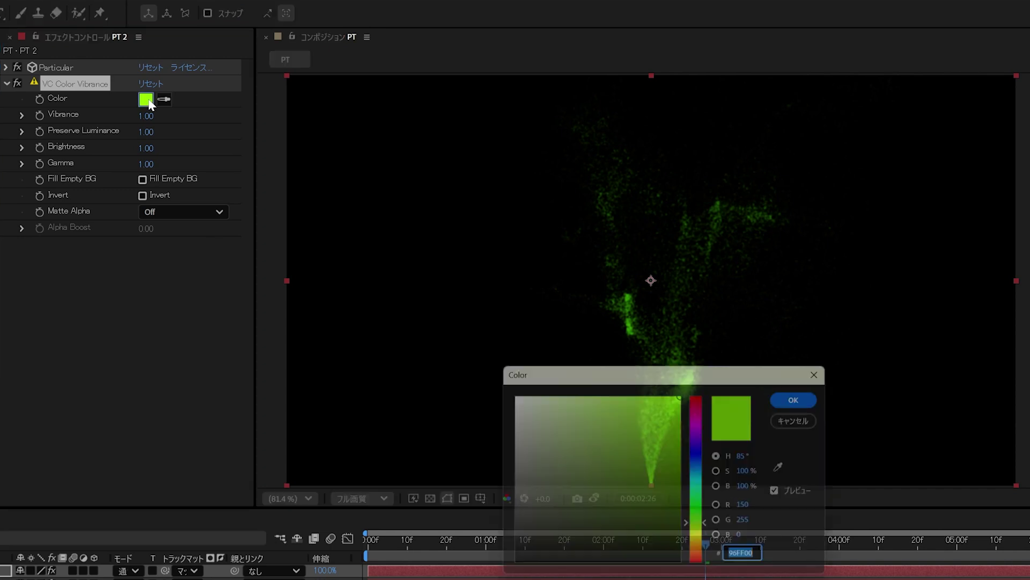
type("FFA500")
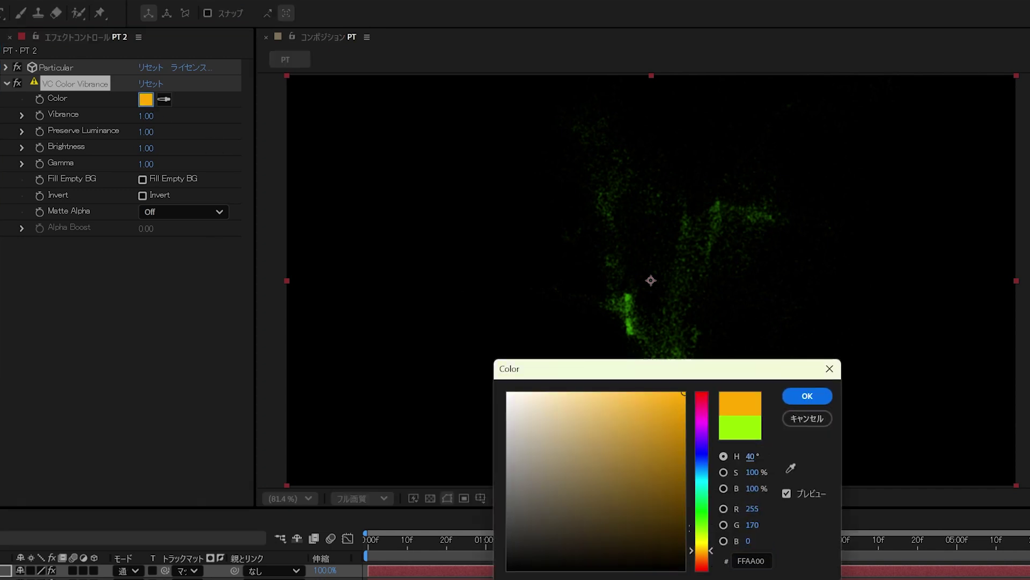
key("Return")
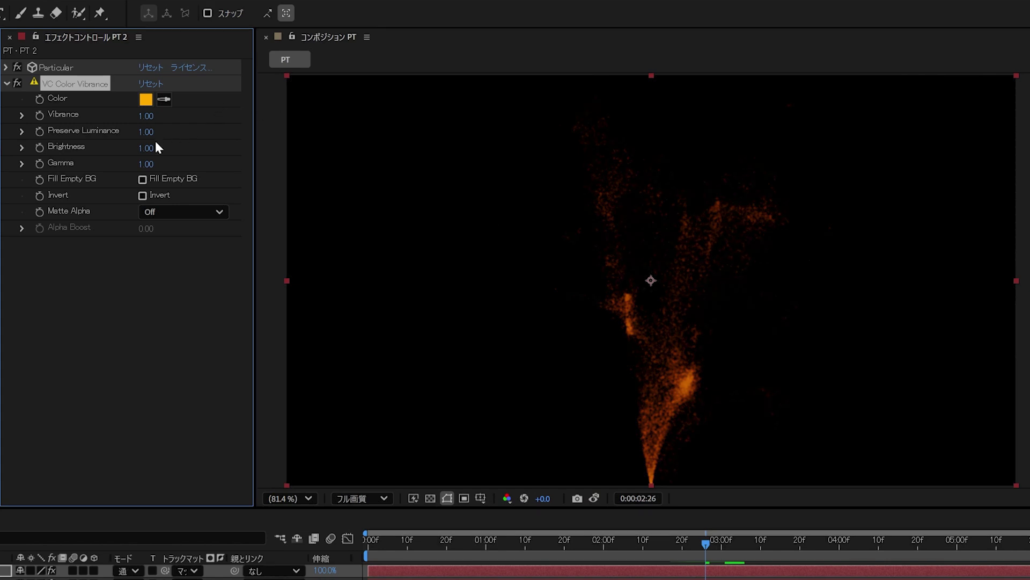
- Set Brightness to 2.00 and Gamma to 1.25, and enable Fill Empty BG
left_click_drag(143, 149, 222, 150)
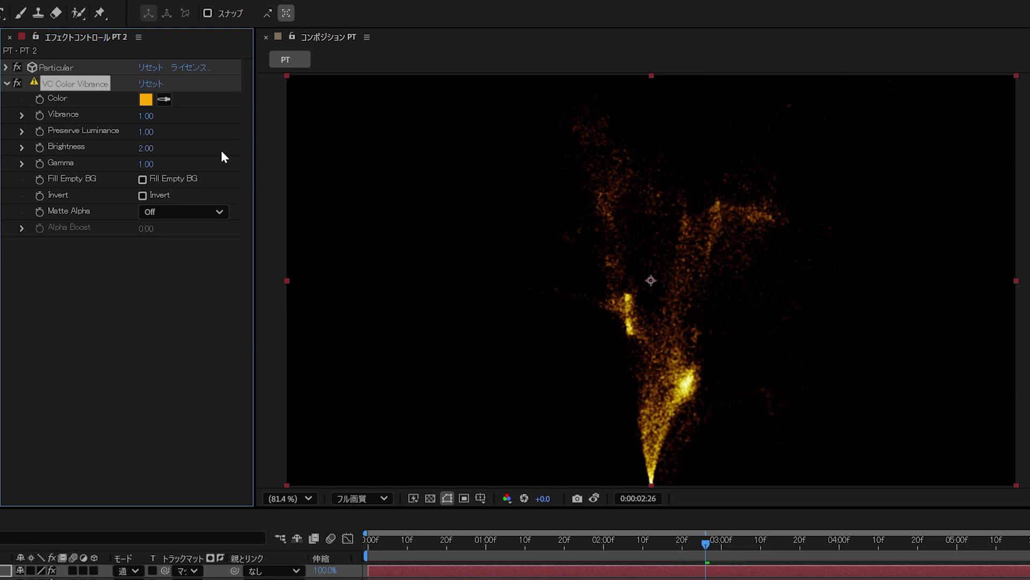
left_click(146, 163)
type("1.25")
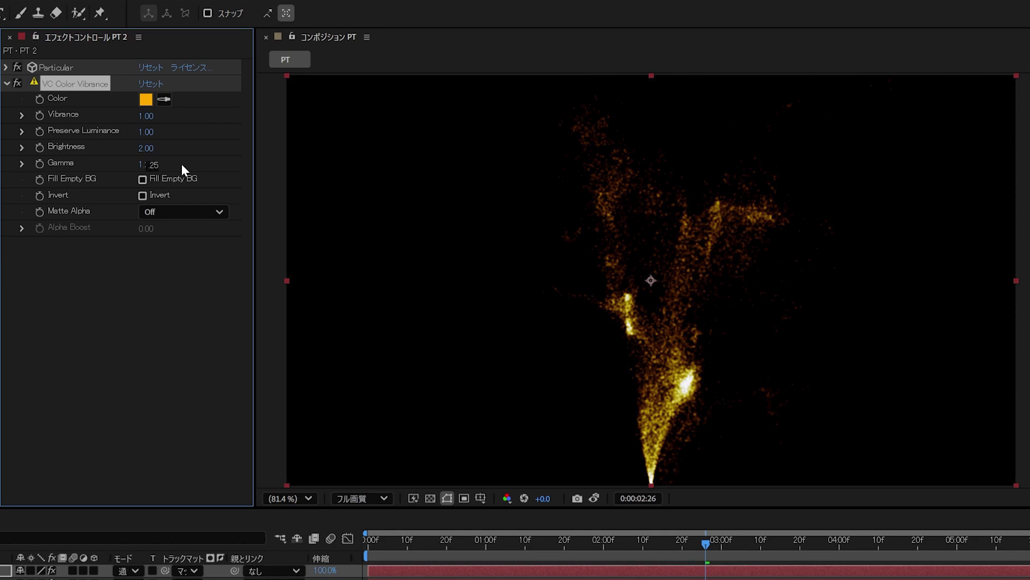
left_click(143, 179)
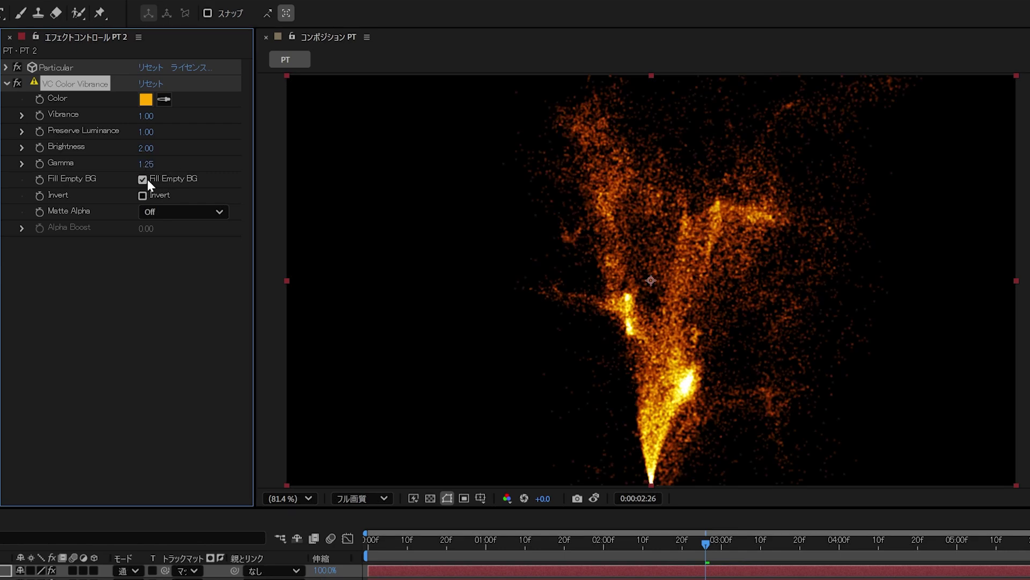
left_click(166, 323)
key("space")
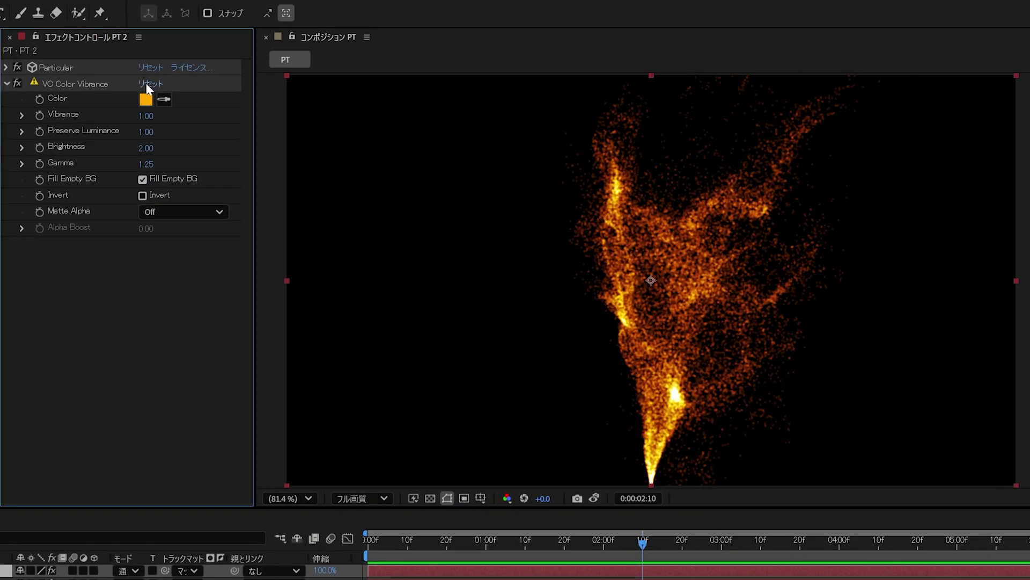
- Reset VC Color Vibrance, set Vibrance to 0, and enable Fill Empty BG
left_click(175, 77)
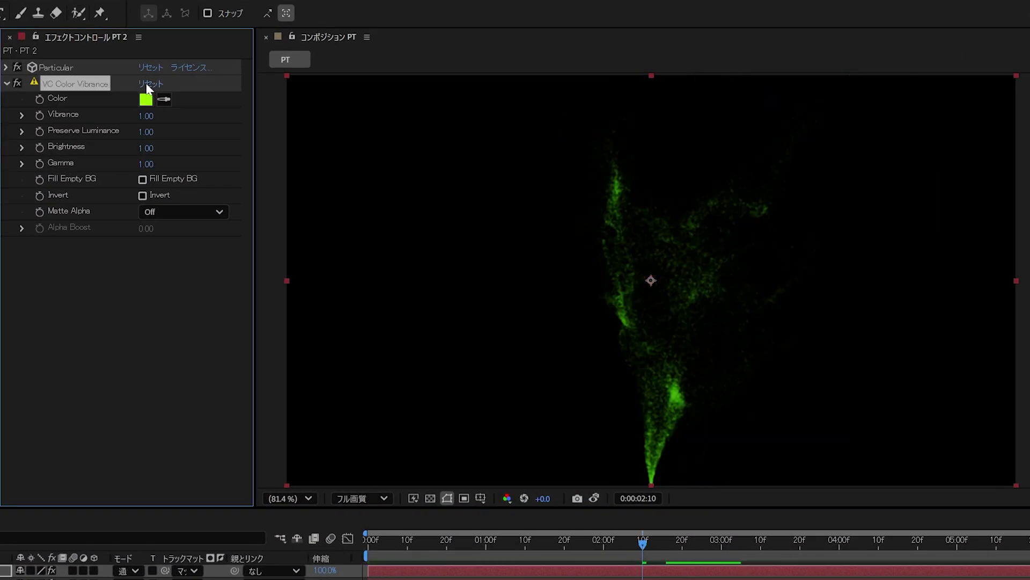
left_click(147, 115)
type("0")
key("Return")
left_click(143, 179)
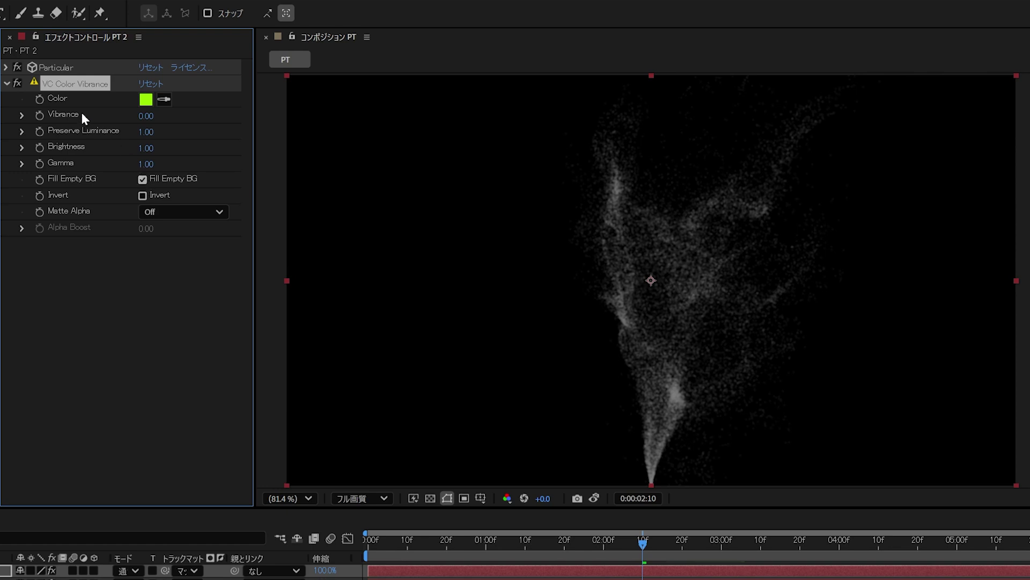
- Toggle VC Color Vibrance off and on to compare, then close the Info panel
left_click(17, 82)
left_click(17, 82)
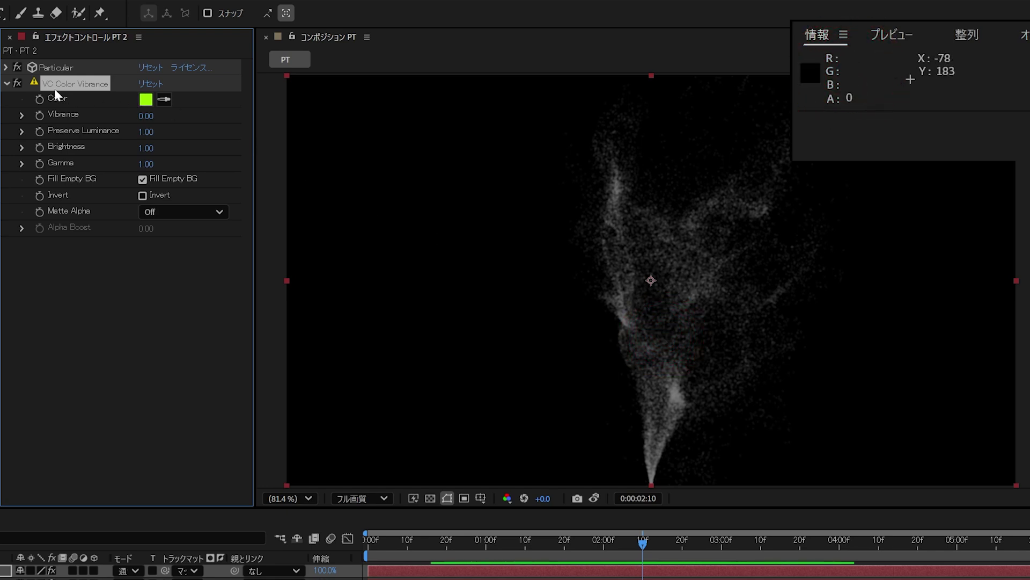
left_click(17, 84)
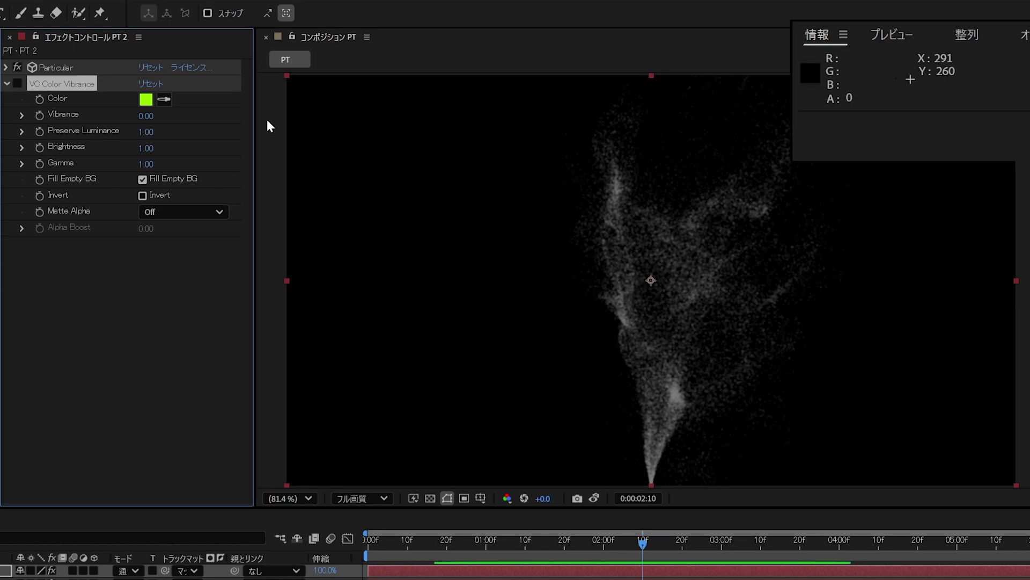
left_click(18, 84)
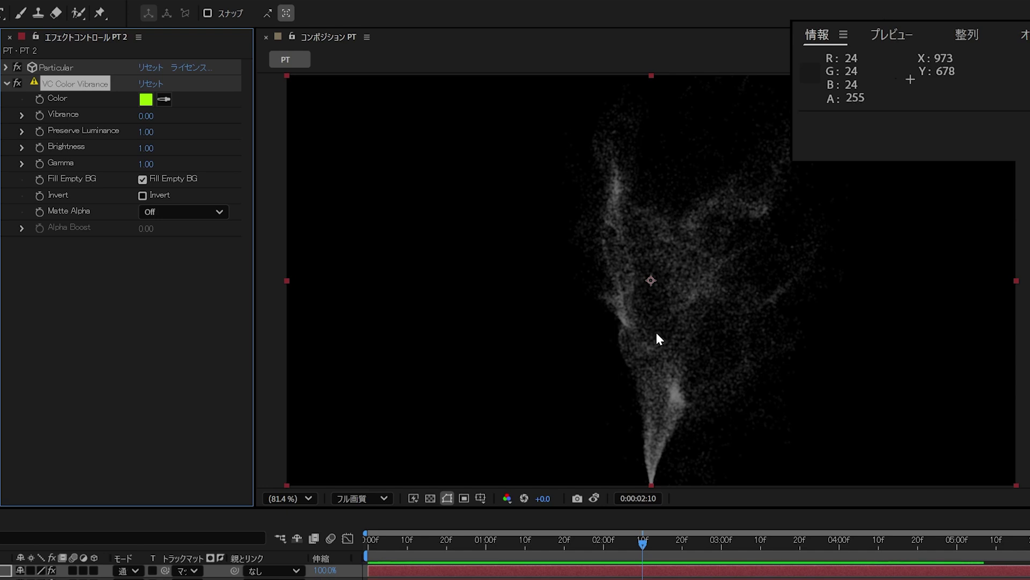
key("ctrl+2")
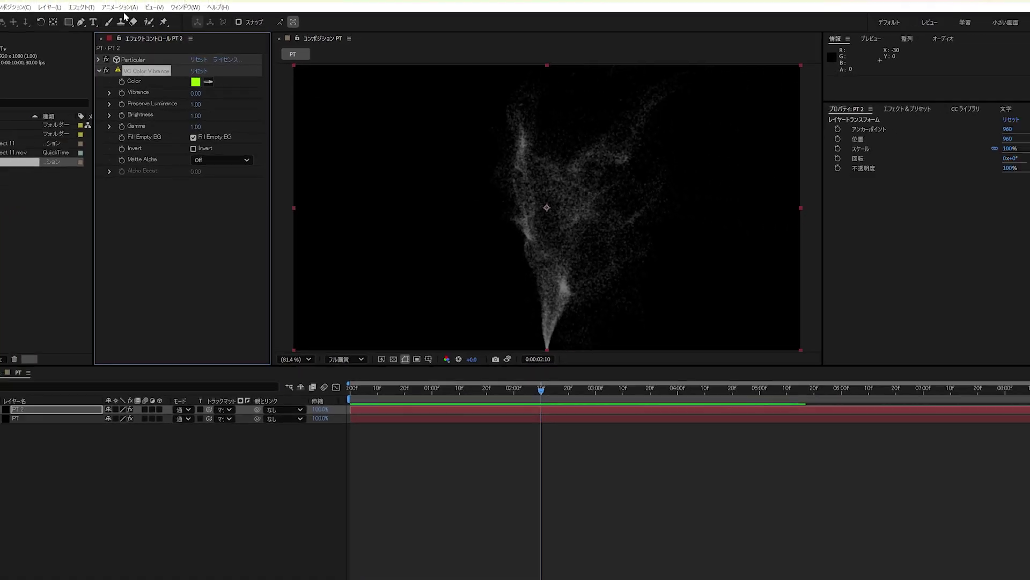
- Add a Tone Curve to PT 2, lift the red curve, and S-shape the green curve
left_click(120, 13)
mouse_move(134, 423)
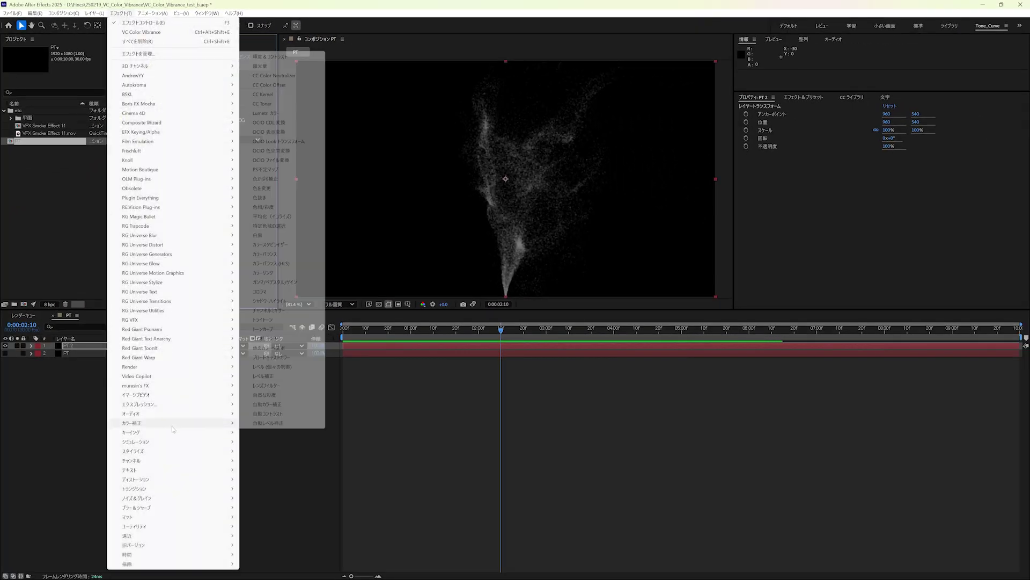
left_click(271, 333)
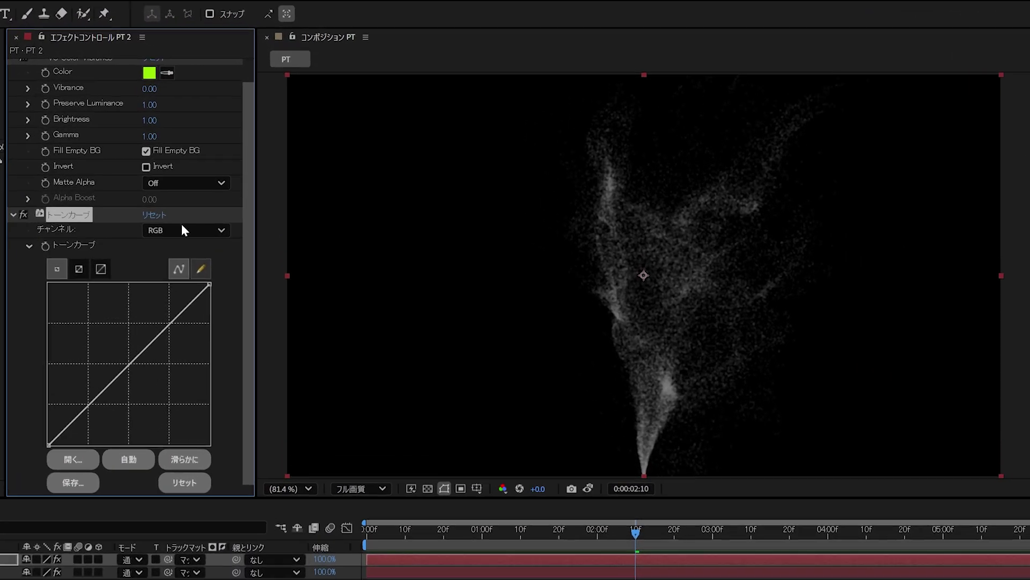
left_click(235, 152)
left_click(182, 264)
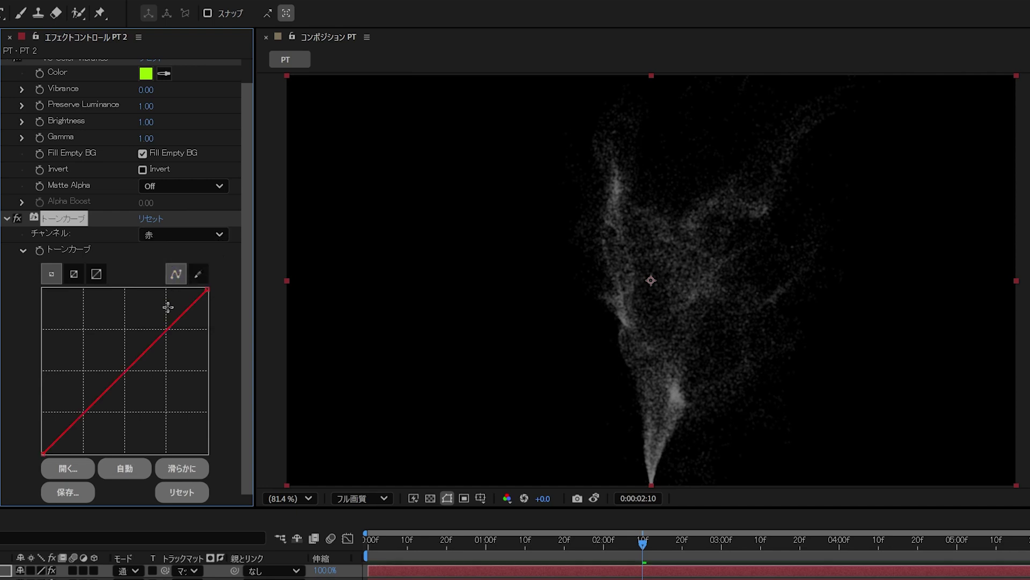
left_click_drag(167, 328, 147, 305)
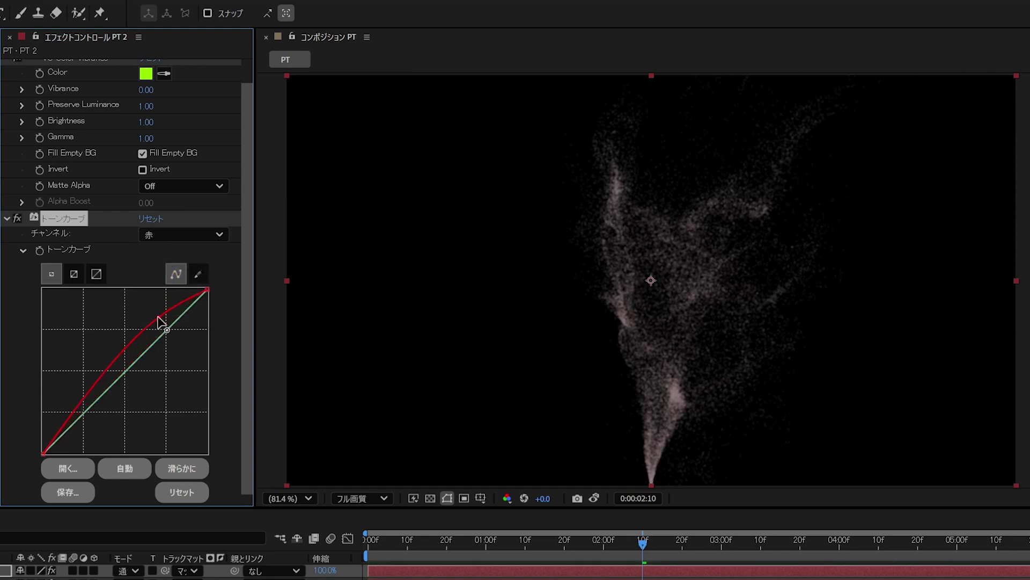
left_click(172, 235)
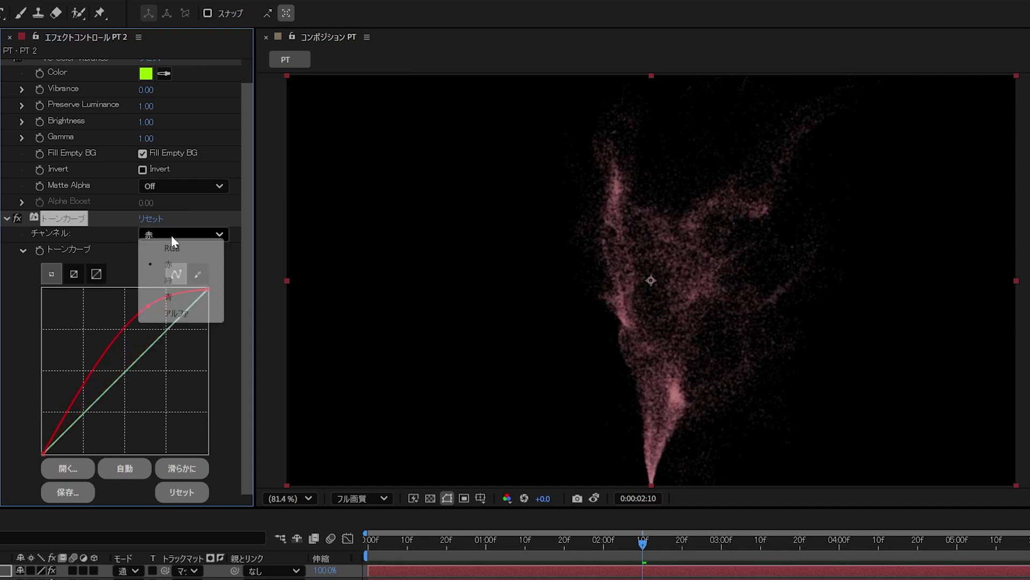
left_click(172, 281)
left_click_drag(169, 325, 156, 307)
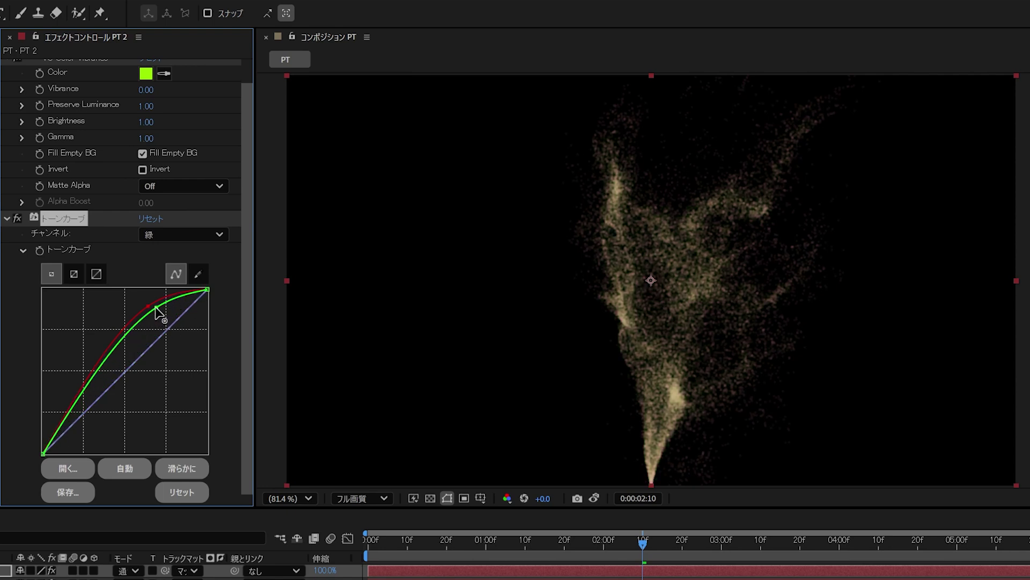
left_click_drag(73, 398, 77, 433)
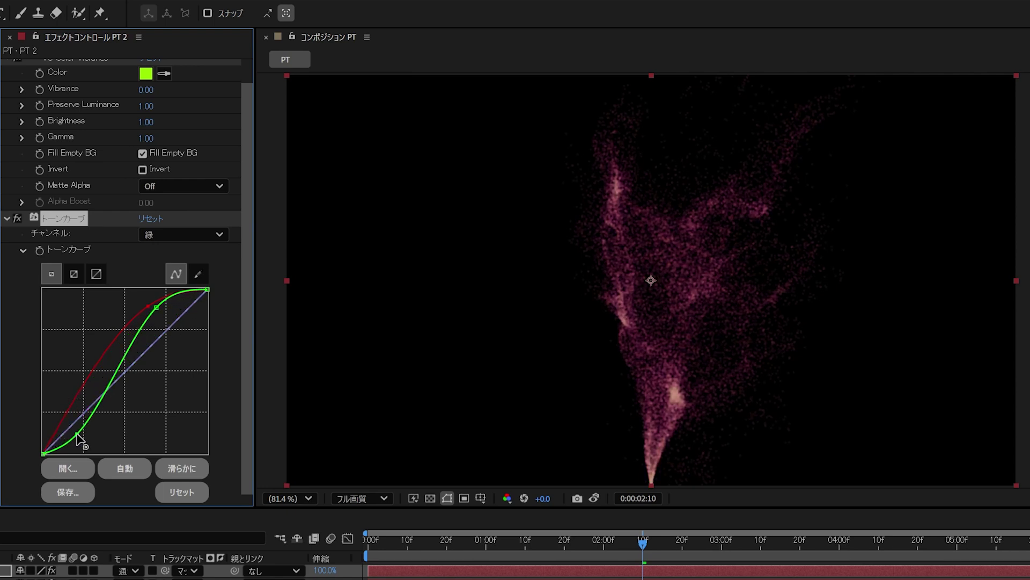
- Lower the blue curve, give the RGB curve a contrast S-shape, and preview playback
left_click(189, 236)
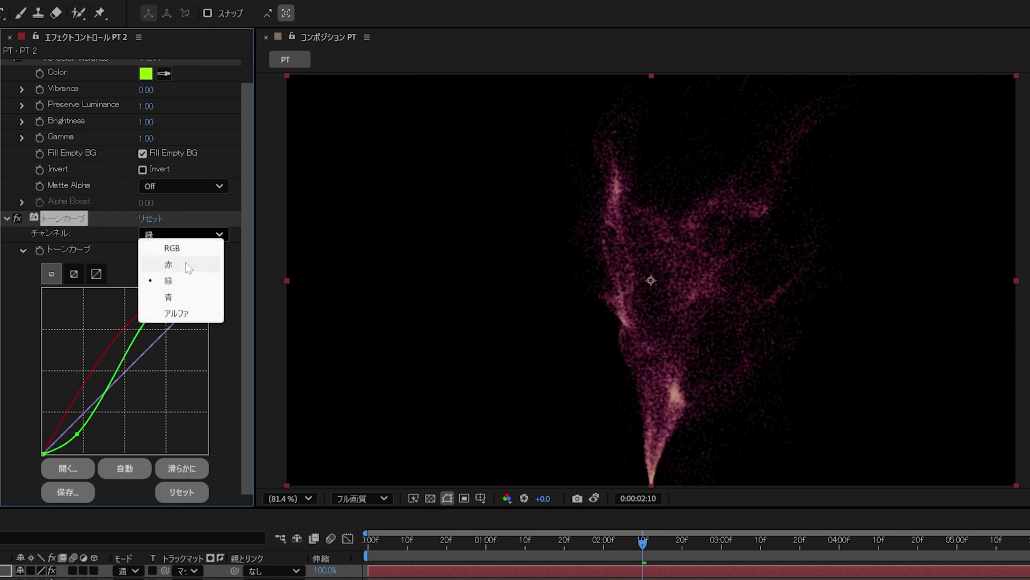
left_click(180, 298)
left_click_drag(114, 382, 125, 419)
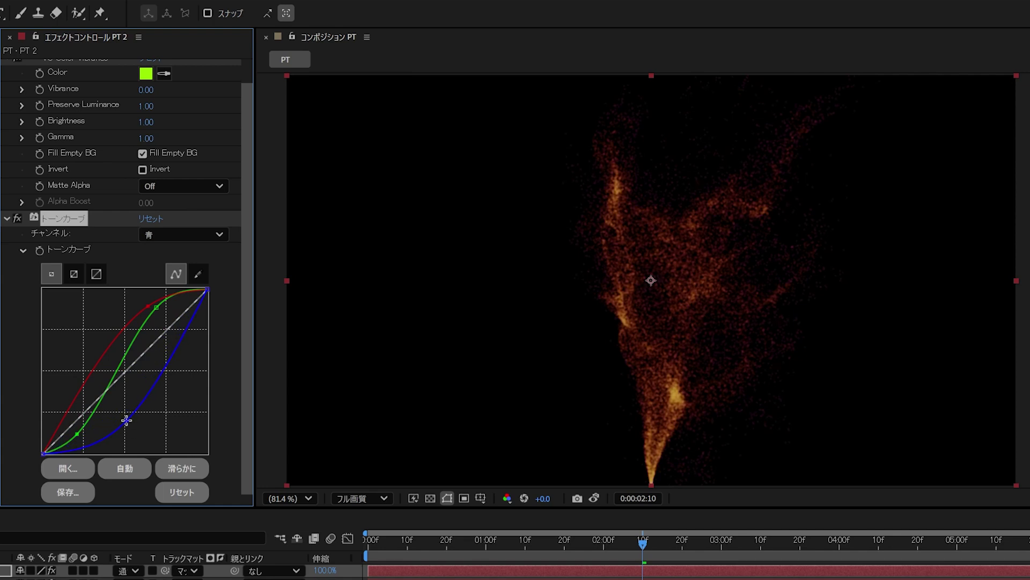
left_click(167, 234)
left_click(169, 249)
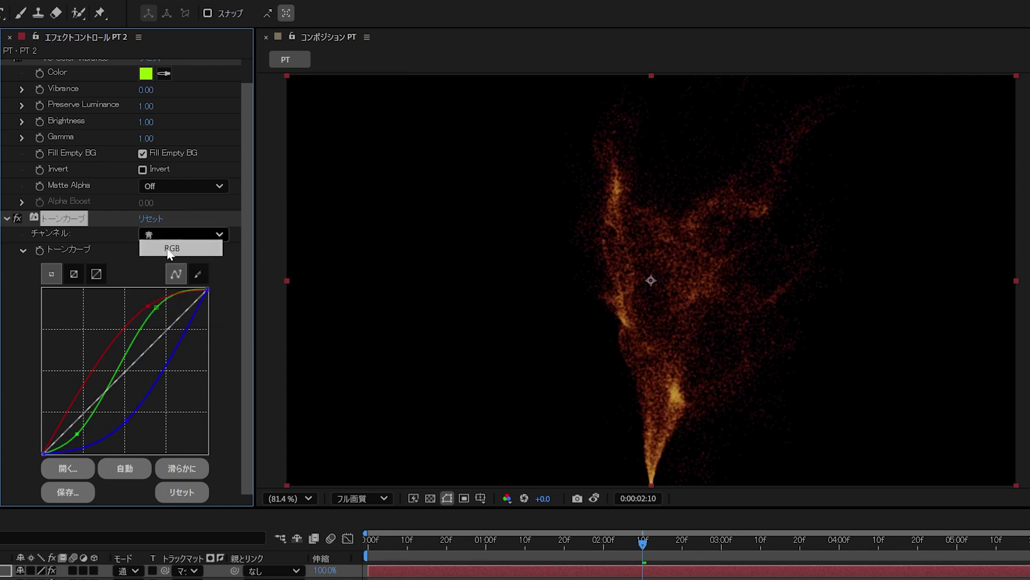
left_click_drag(161, 336, 137, 334)
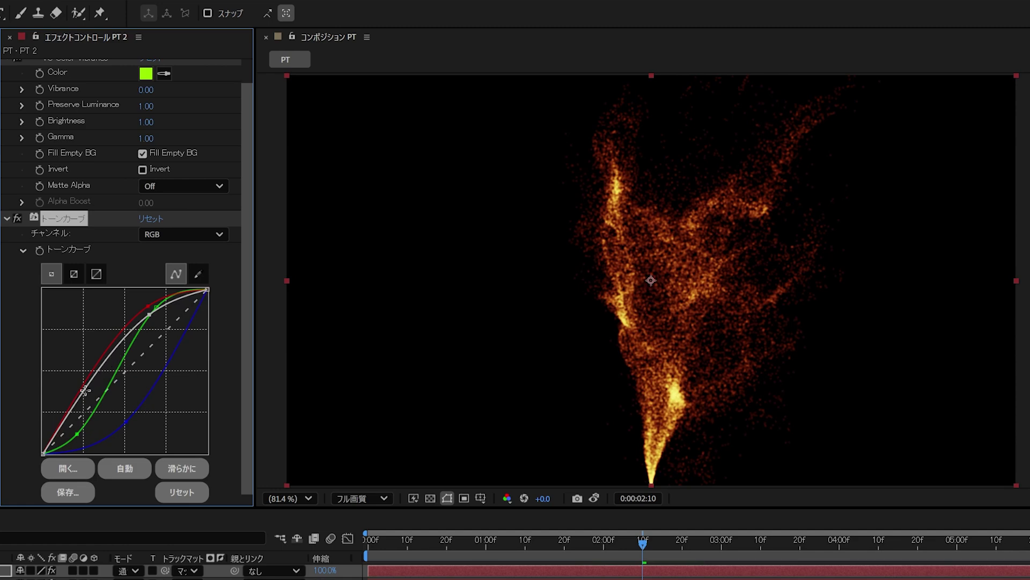
left_click_drag(78, 394, 85, 431)
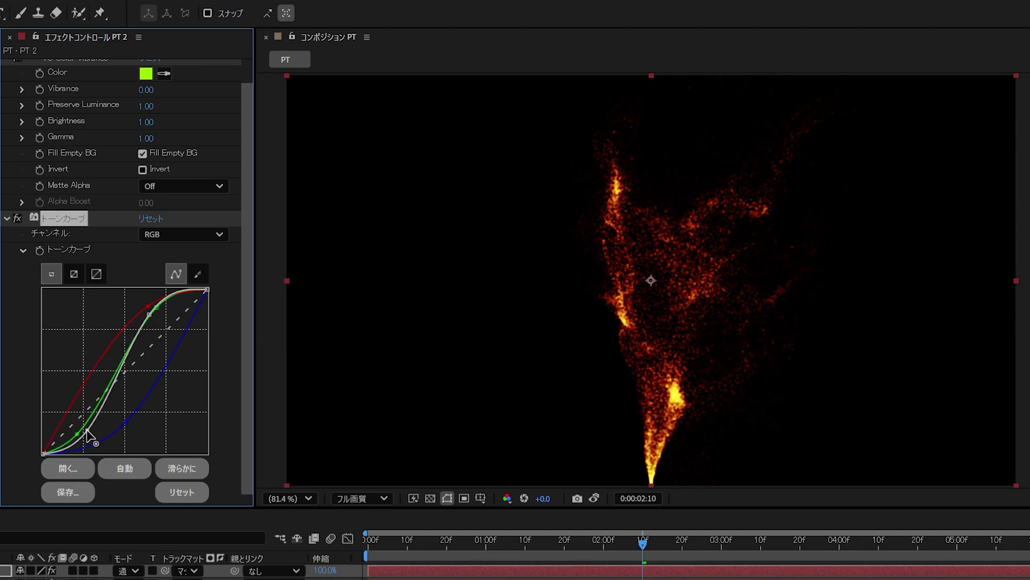
left_click_drag(148, 316, 134, 307)
key("space")
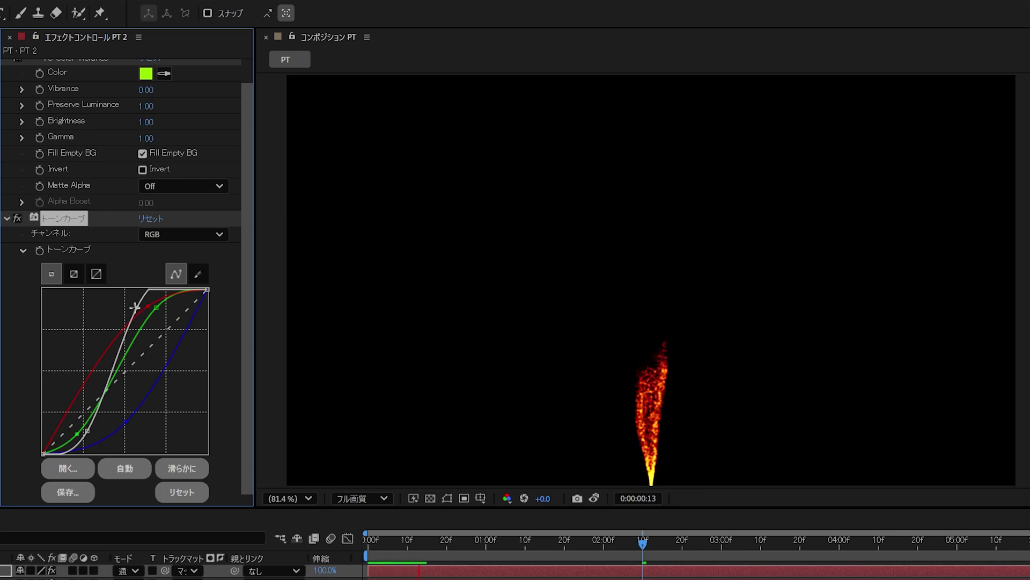